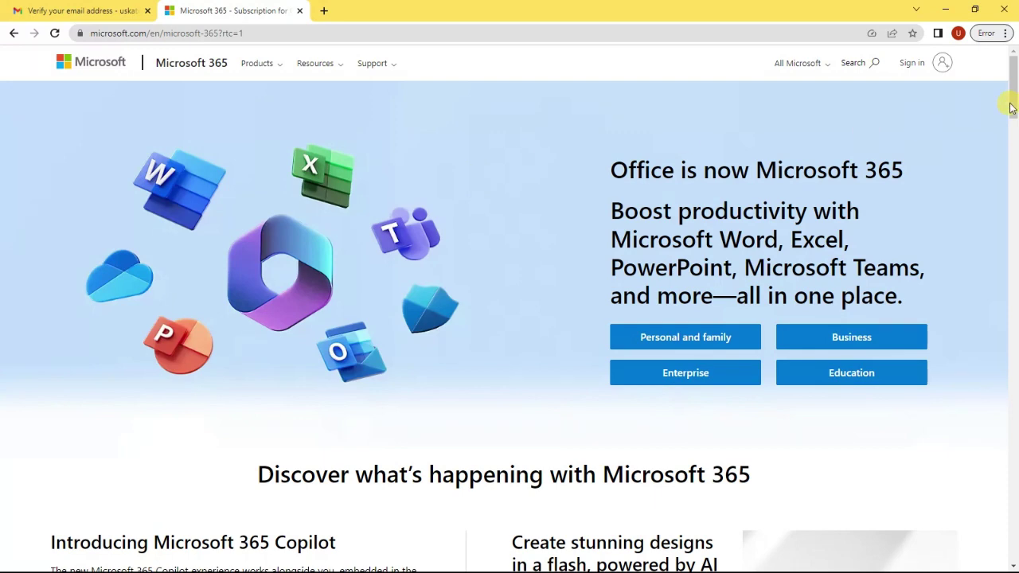
- Scroll through the Microsoft 365 overview page, then start a new blank browser tab
drag(1011, 103, 1014, 177)
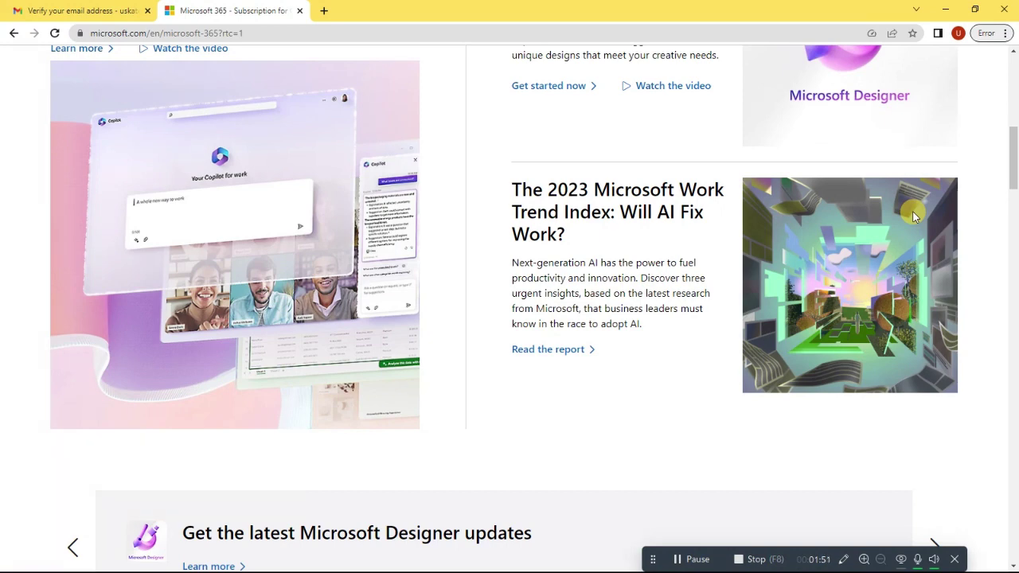
click(324, 10)
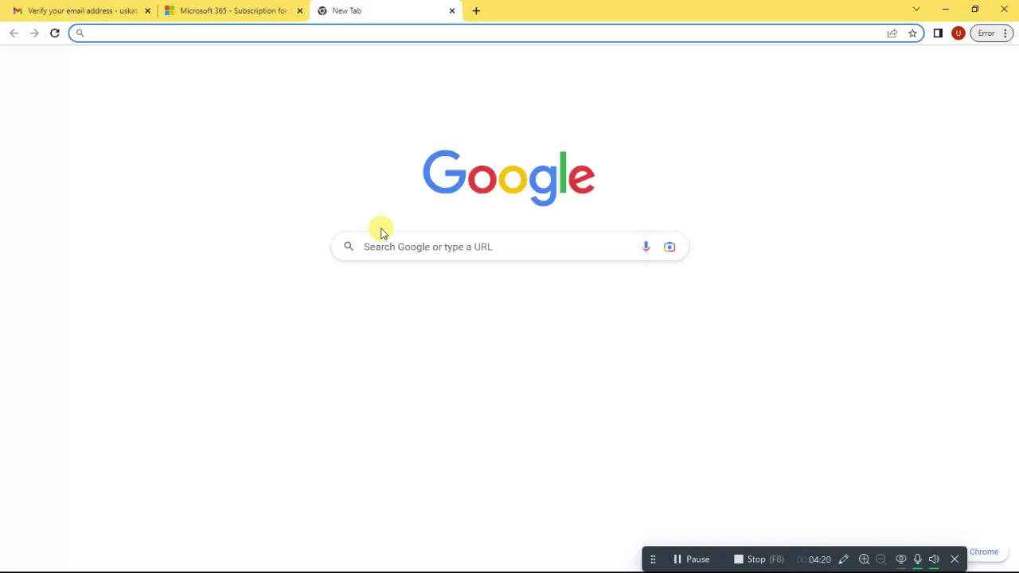
- Load office.com and check the Install apps options, which only offer going premium
text(o)
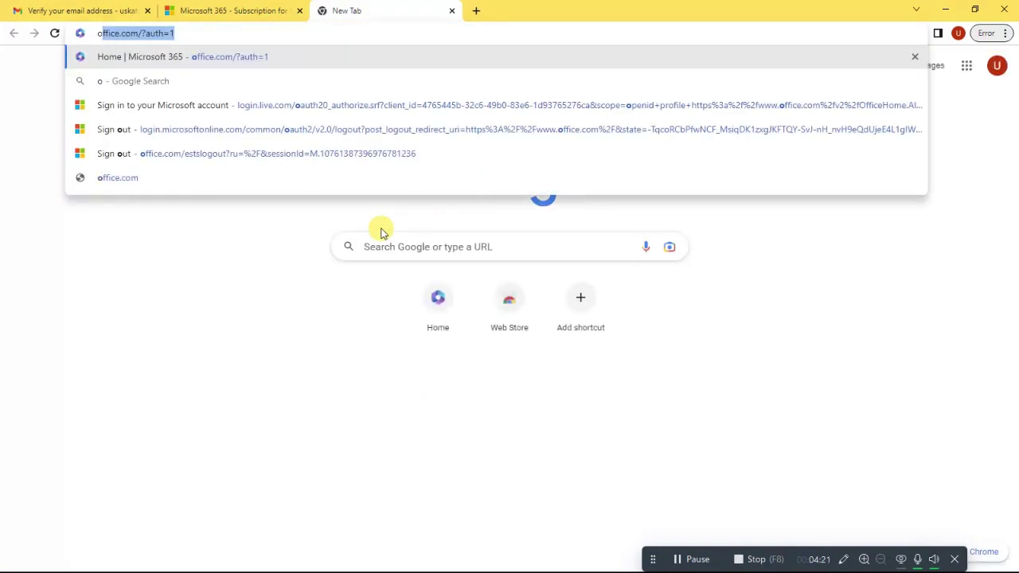
text(ffice.com)
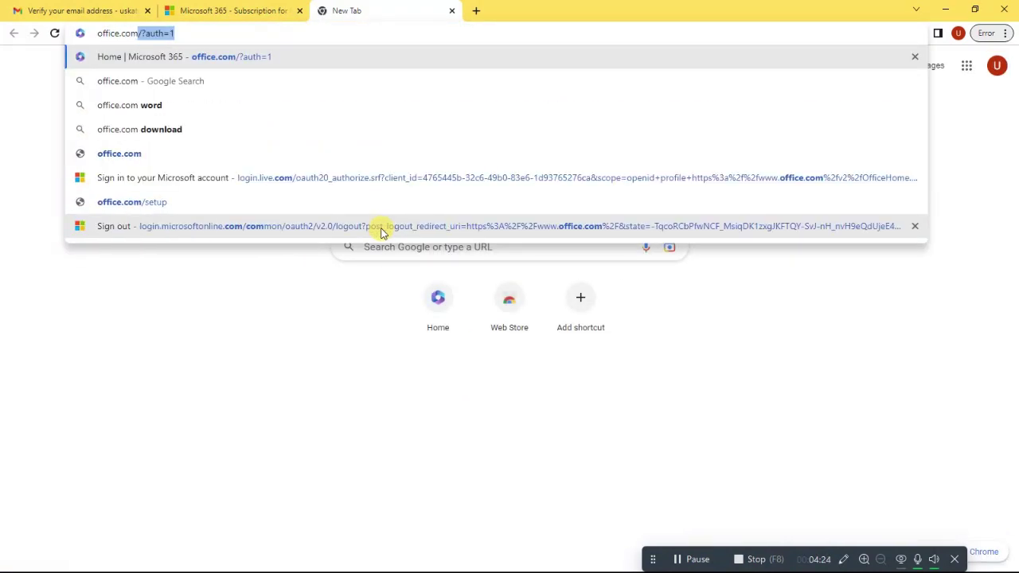
key(BackSpace)
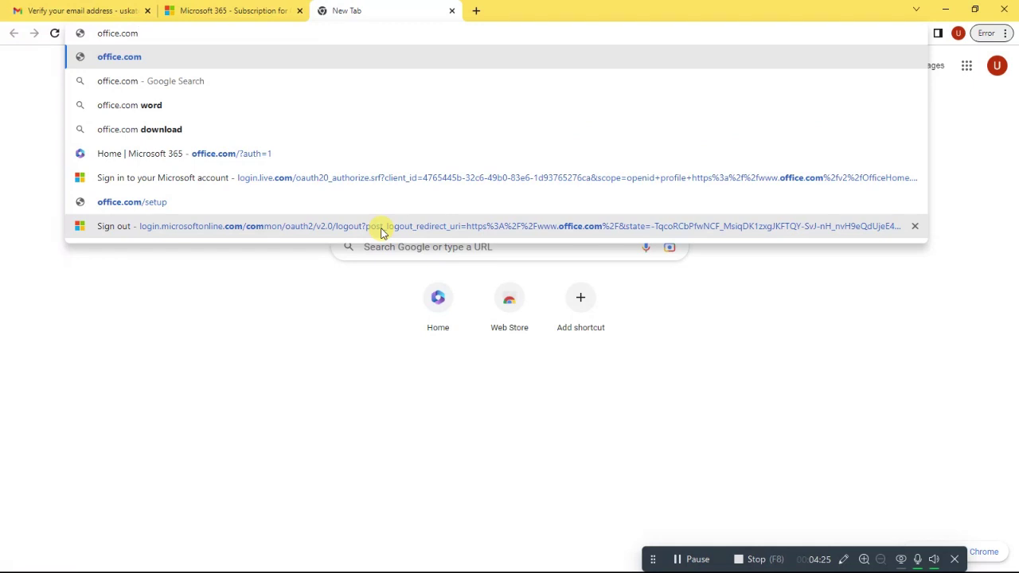
key(Return)
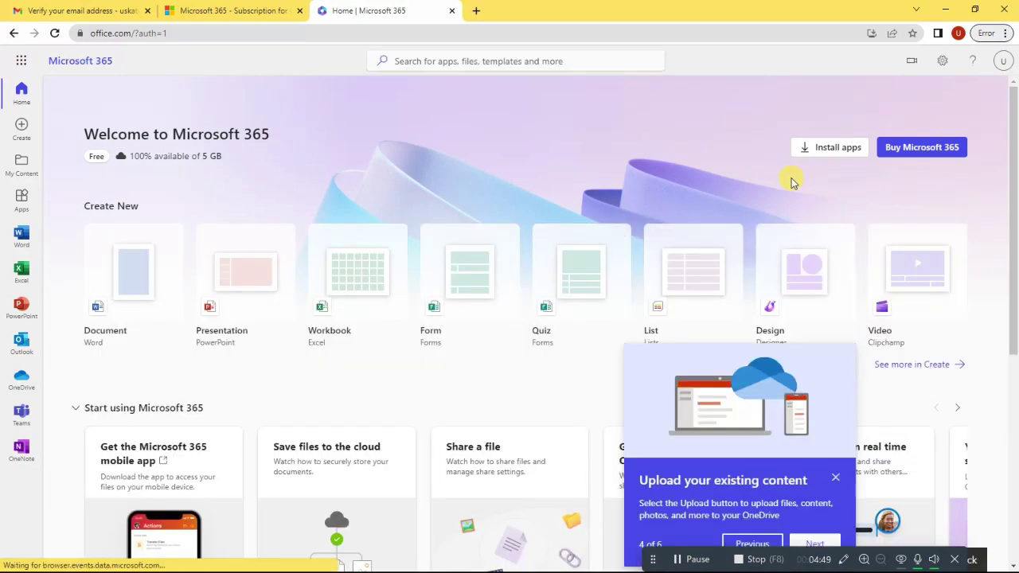
click(828, 150)
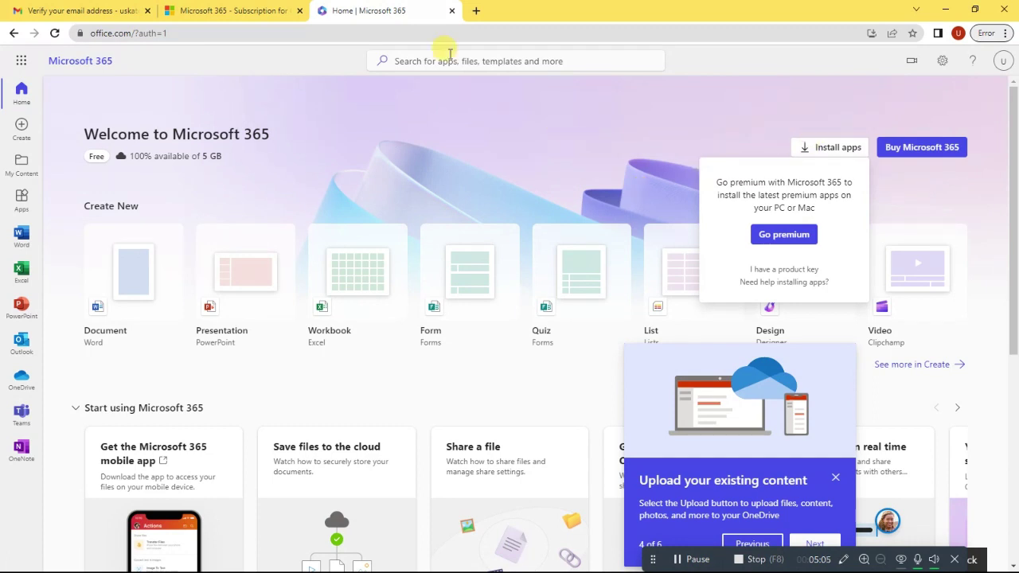
- Search Google for 'Microsoft developer' in a new tab and open the Microsoft Developer site's product listing
click(475, 12)
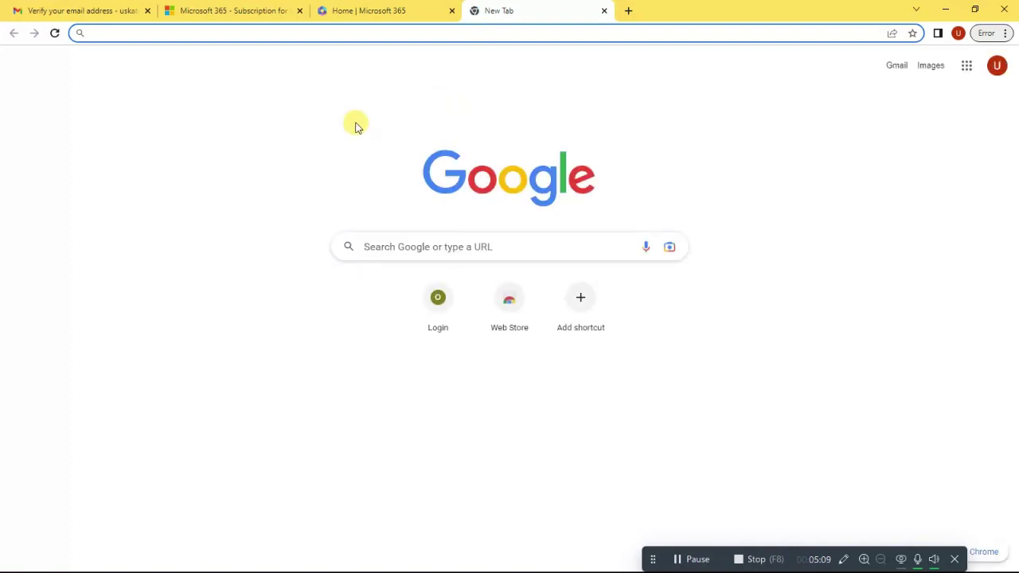
text(Micro)
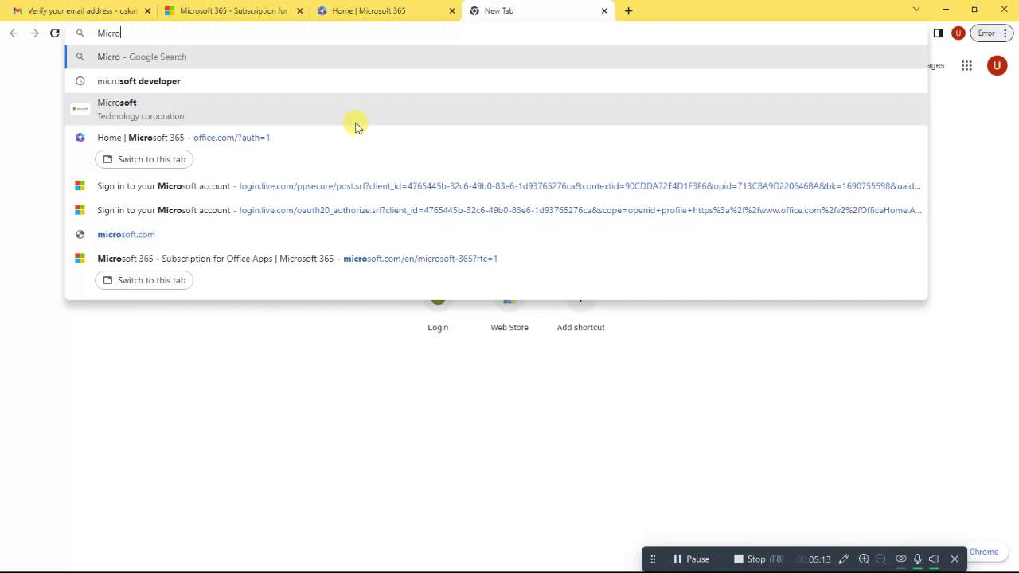
text(soft )
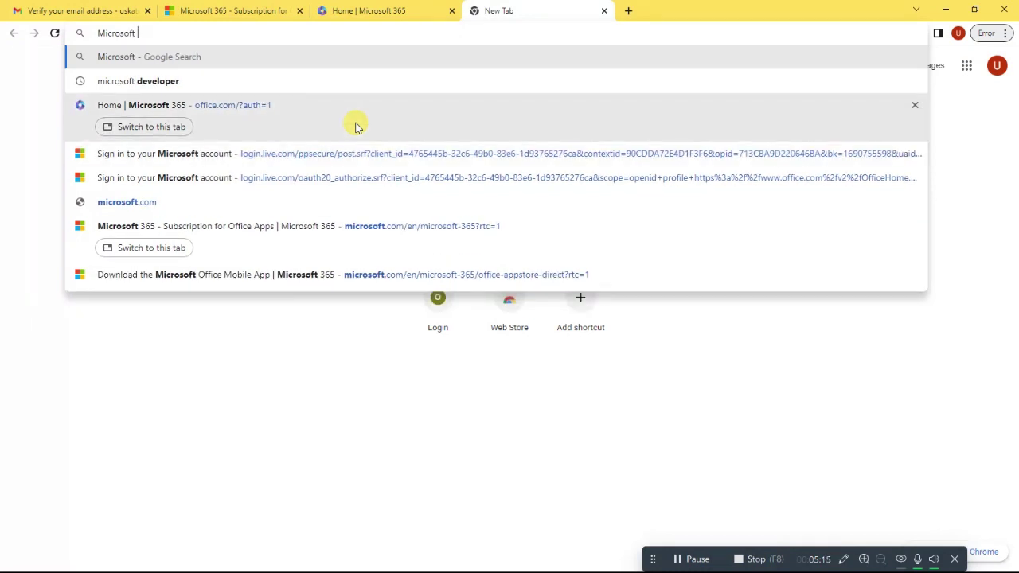
text(dev)
key(BackSpace)
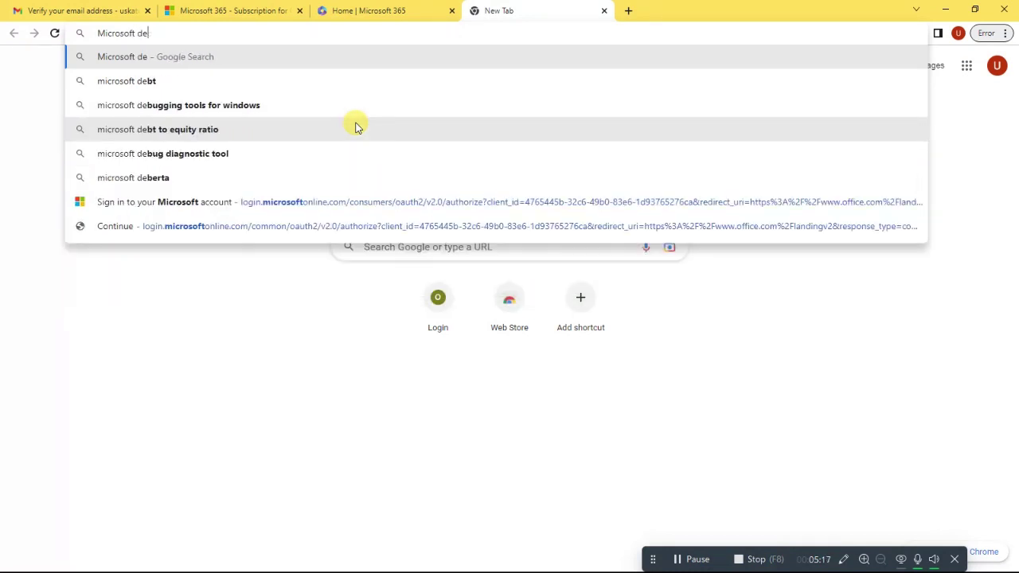
text(velo)
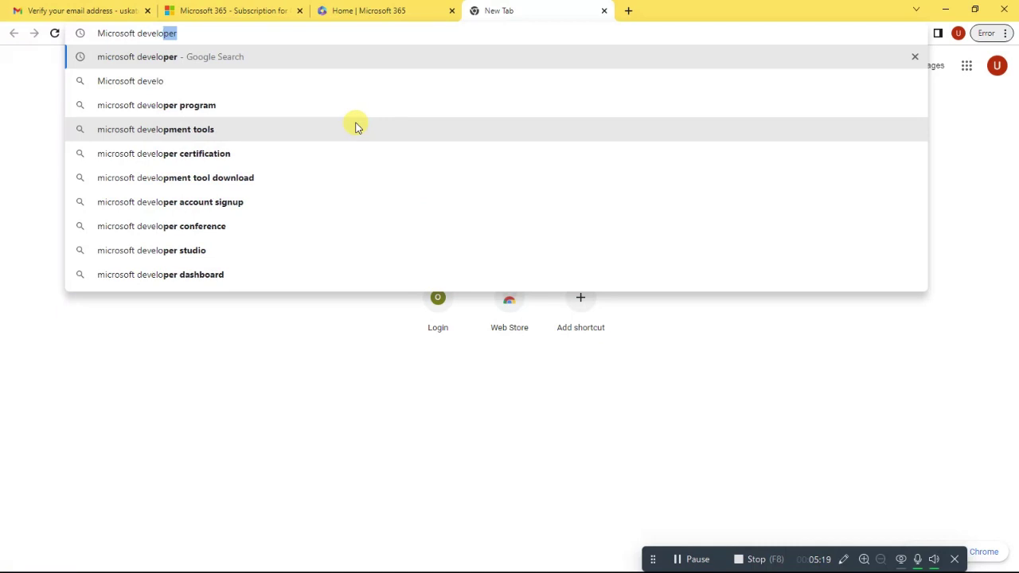
text(per)
key(Return)
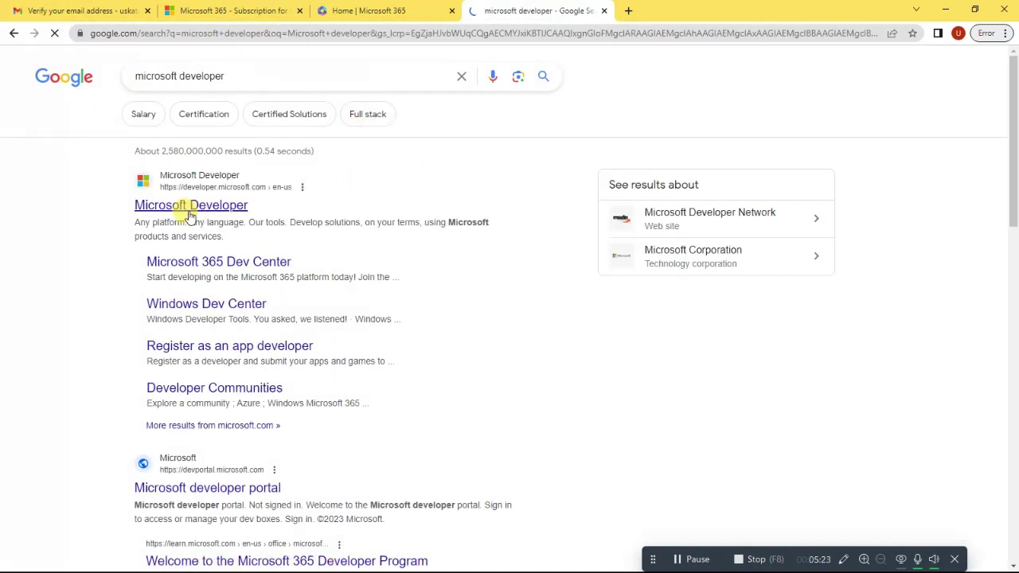
click(198, 208)
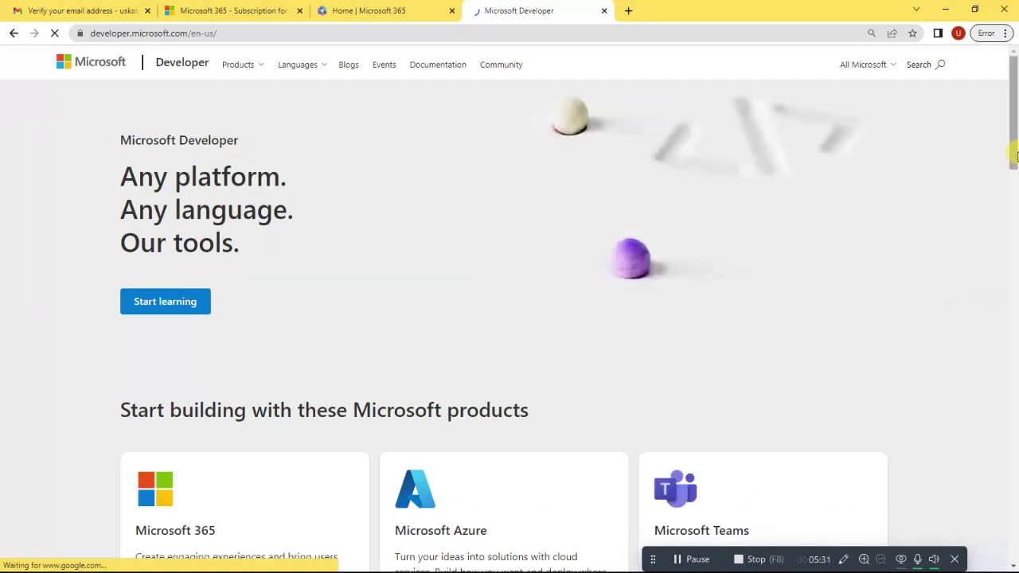
drag(1016, 156, 1015, 192)
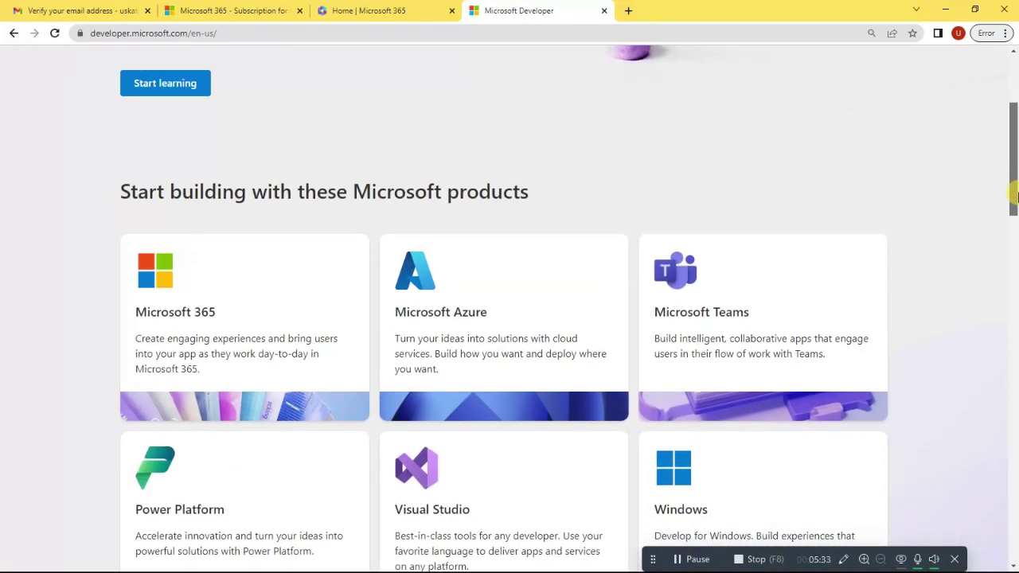
- Go from the Microsoft 365 card to the Microsoft 365 Developer Program page
click(146, 287)
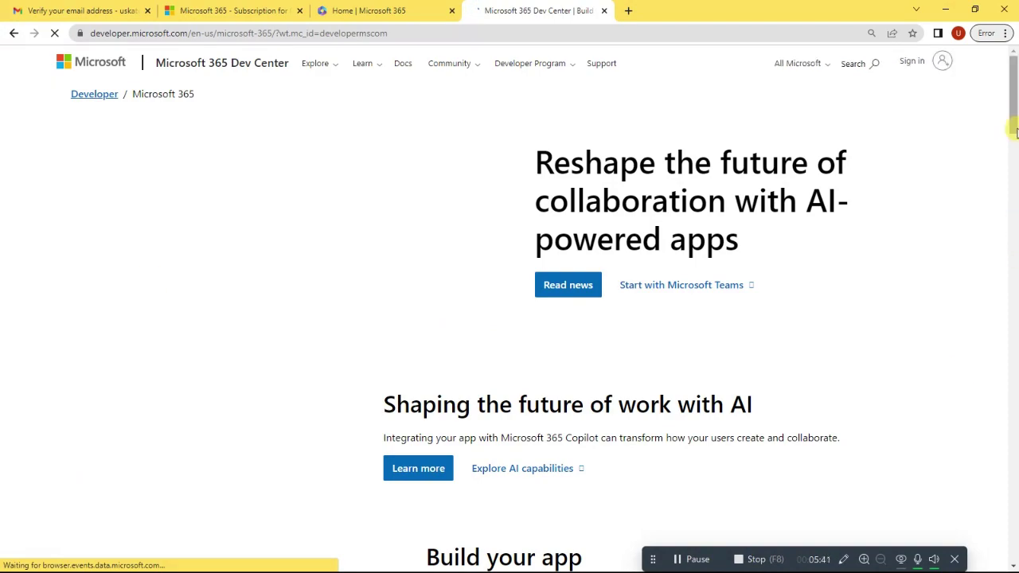
drag(1013, 106, 1016, 541)
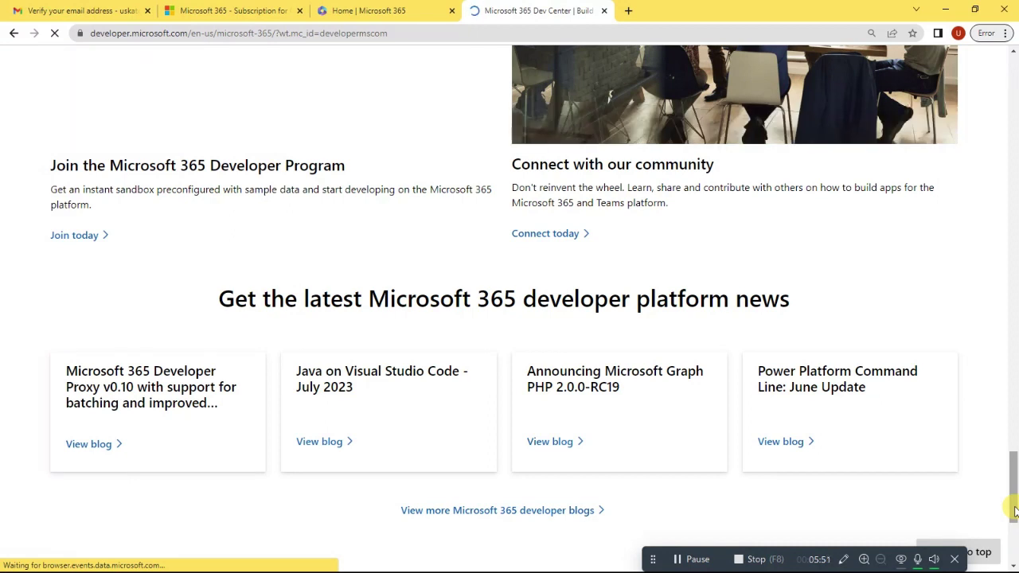
click(88, 239)
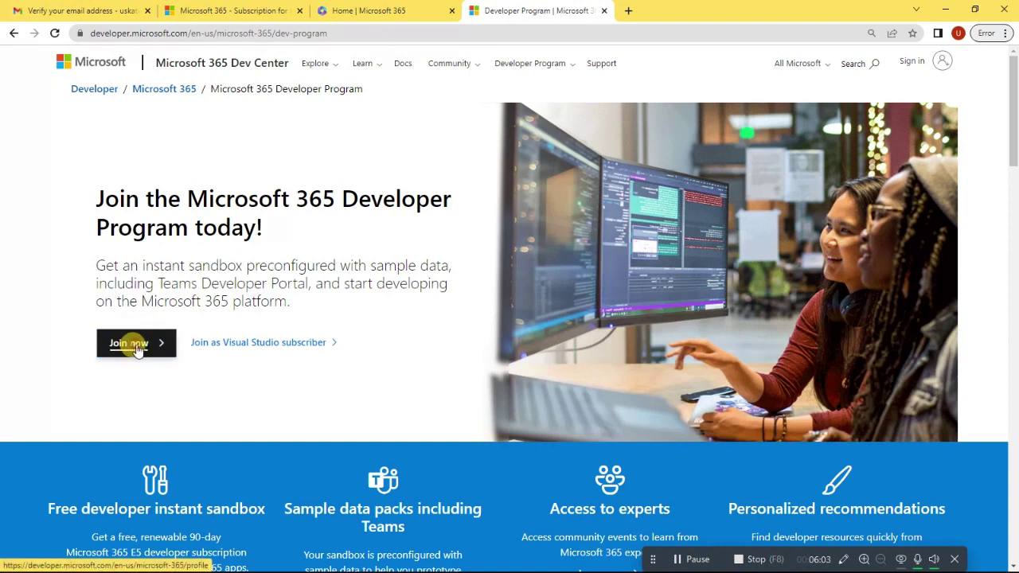
- Start joining the program with country Sierra Leone and company USKA Tech
click(137, 350)
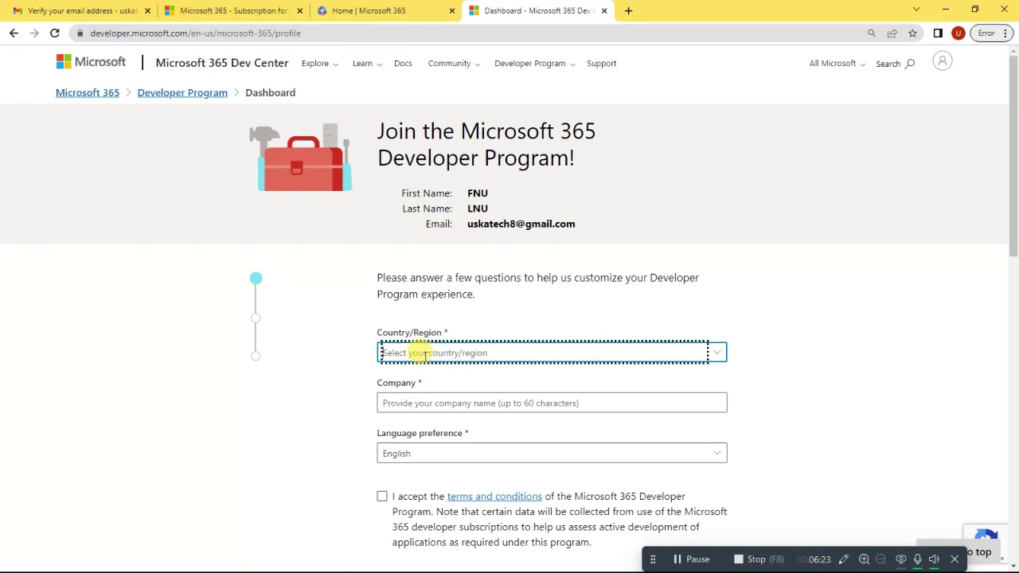
click(720, 356)
drag(720, 104, 746, 448)
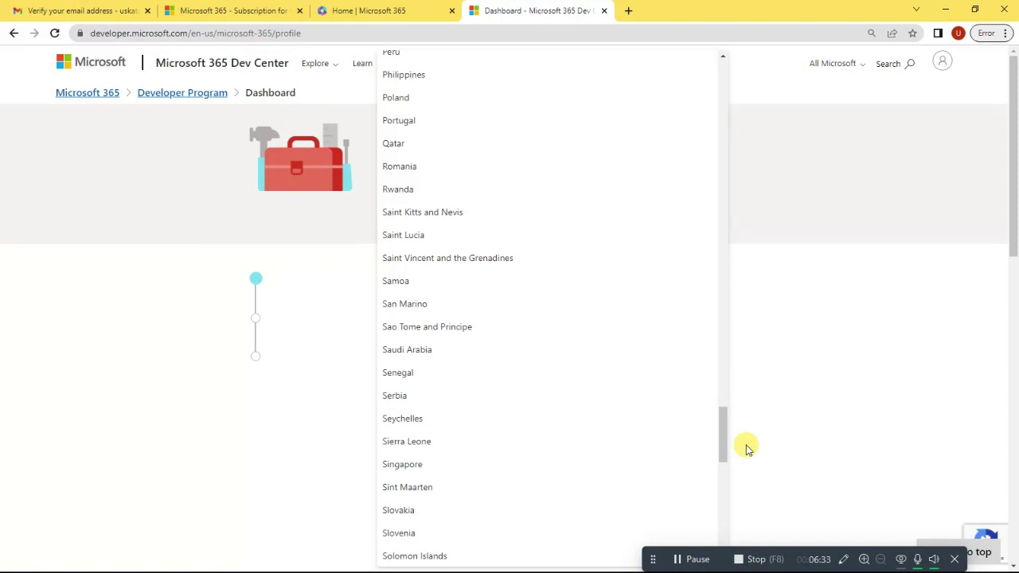
click(457, 441)
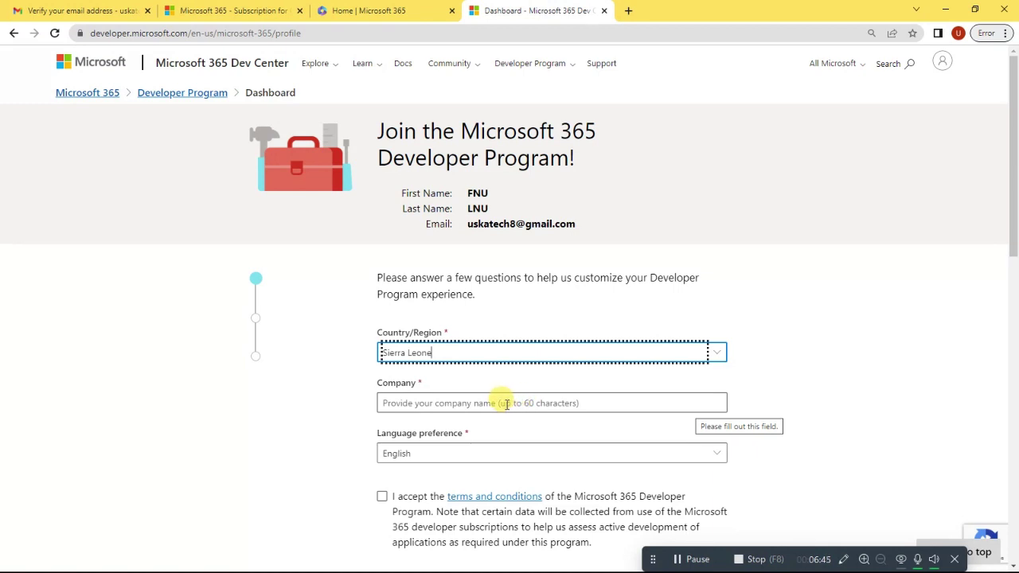
click(504, 402)
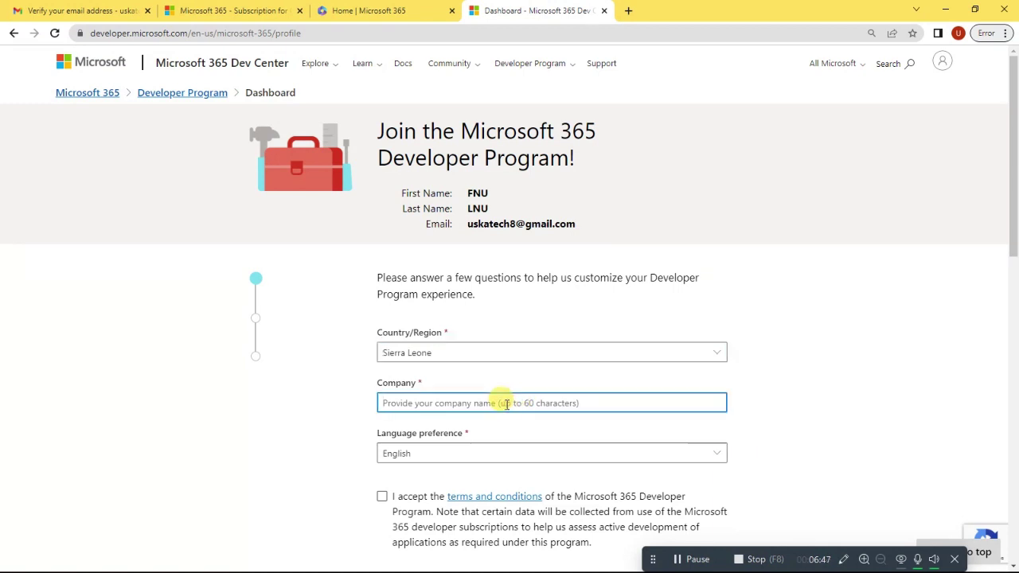
text(USKA )
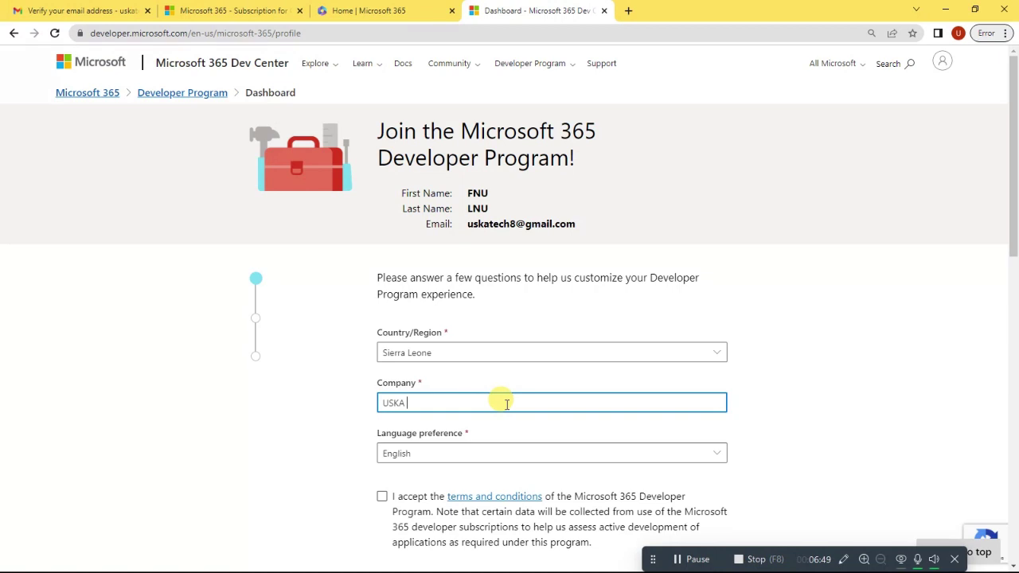
text(Tech)
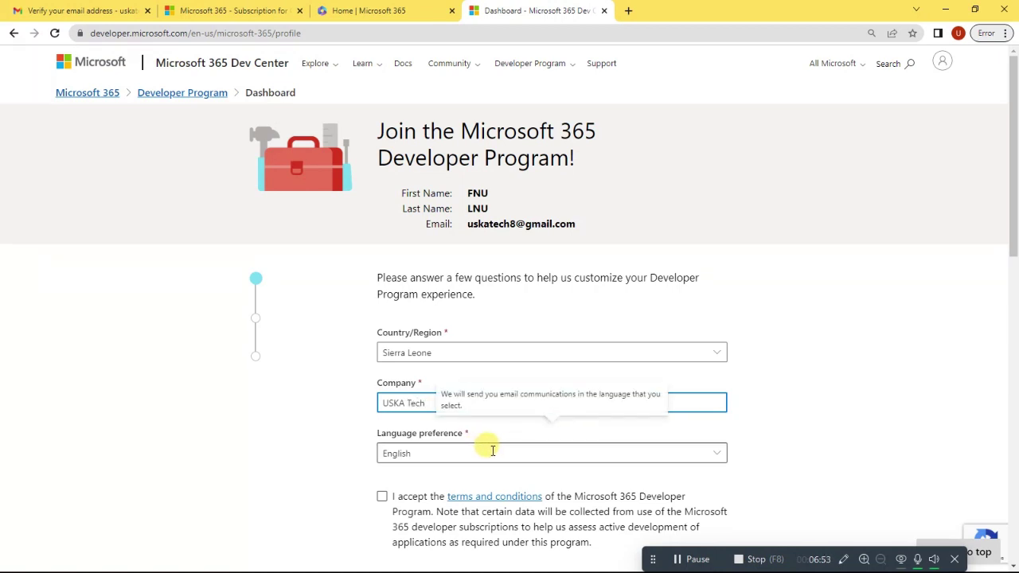
- Keep English as the language, accept the terms and conditions, and continue
click(720, 456)
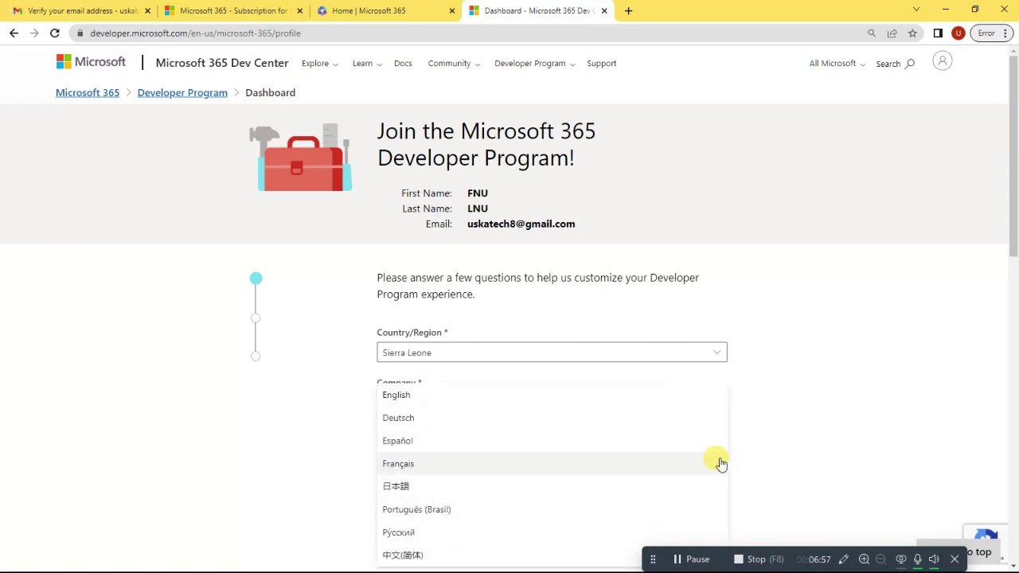
click(394, 393)
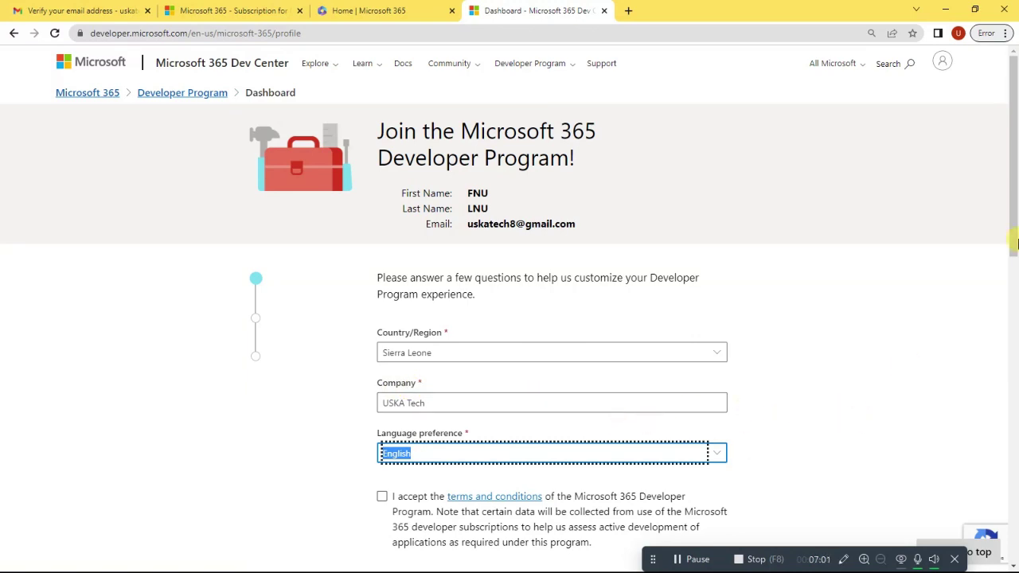
drag(1014, 204, 1015, 297)
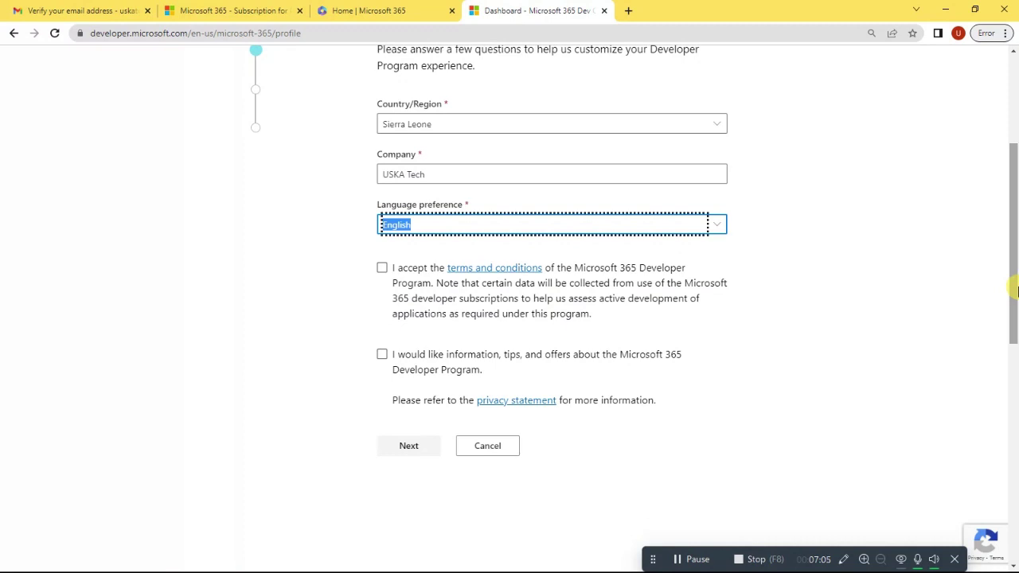
click(382, 268)
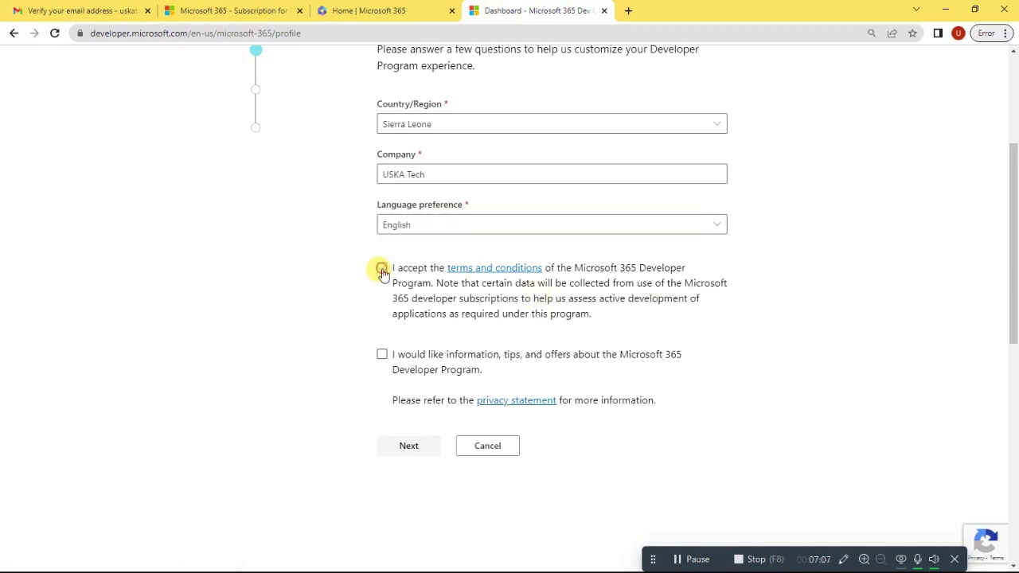
click(395, 446)
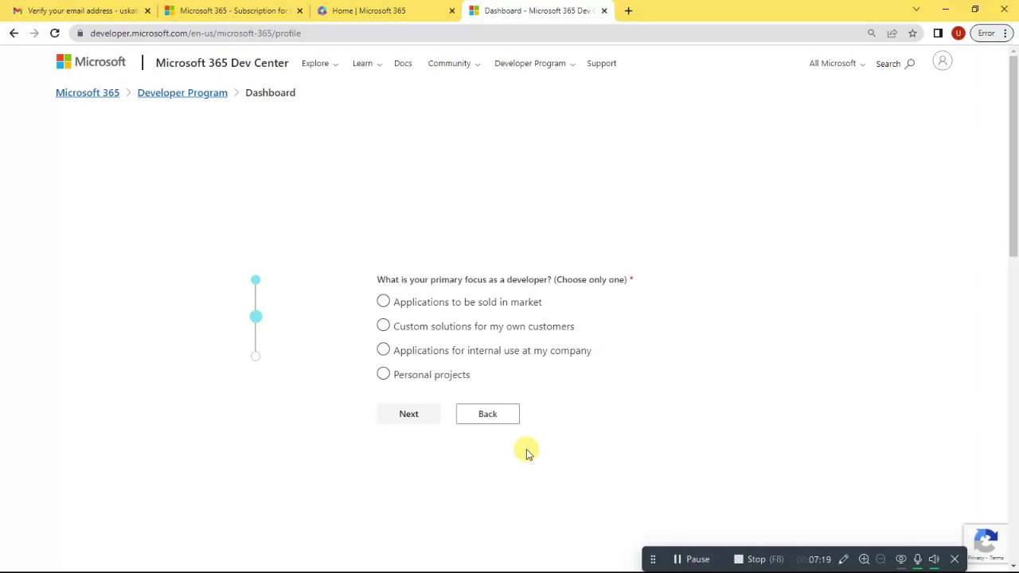
- Choose Personal projects as the developer focus and save Microsoft Teams as the only interest
click(383, 377)
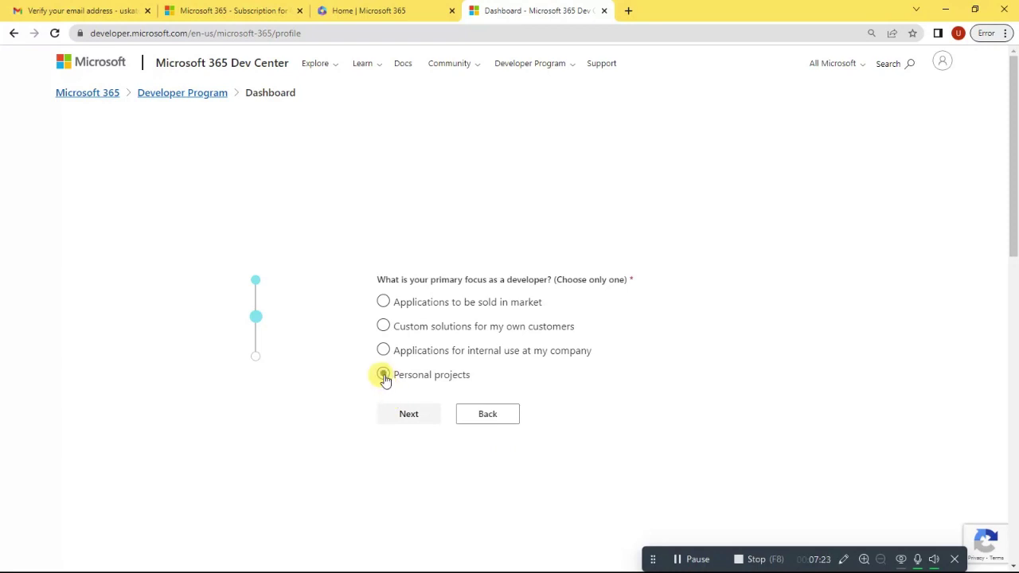
click(408, 417)
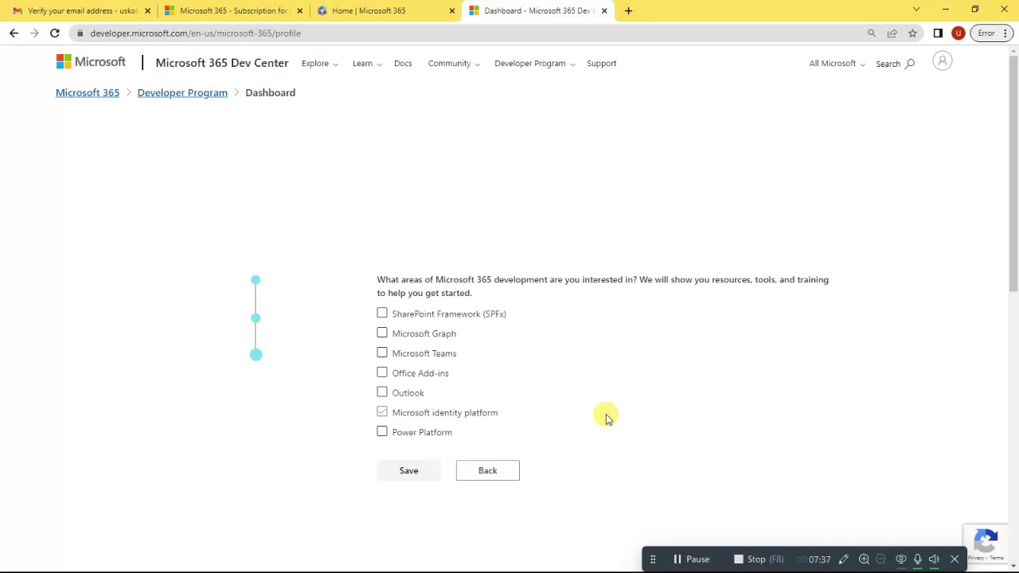
click(398, 415)
click(395, 378)
click(392, 374)
click(384, 360)
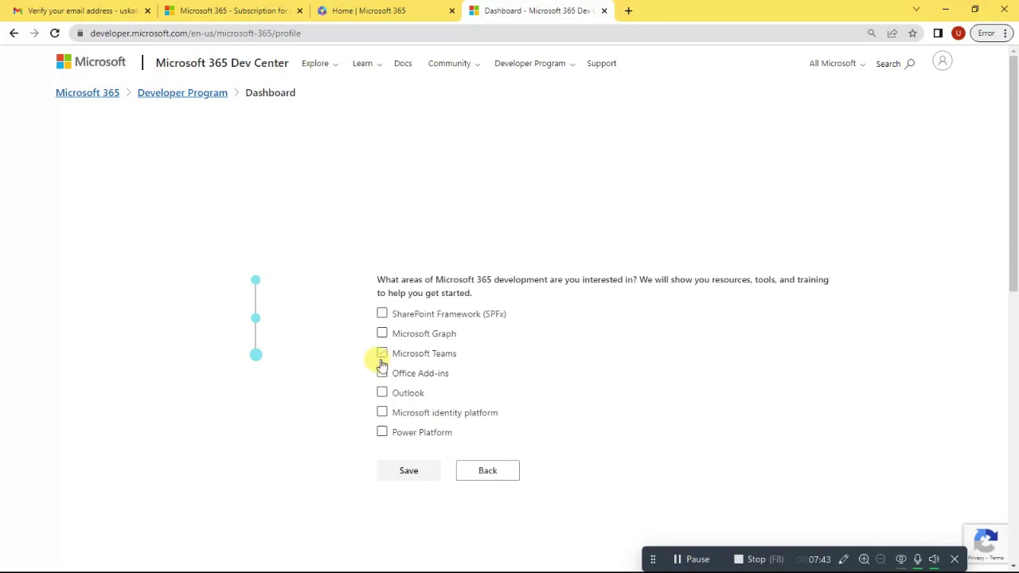
click(383, 356)
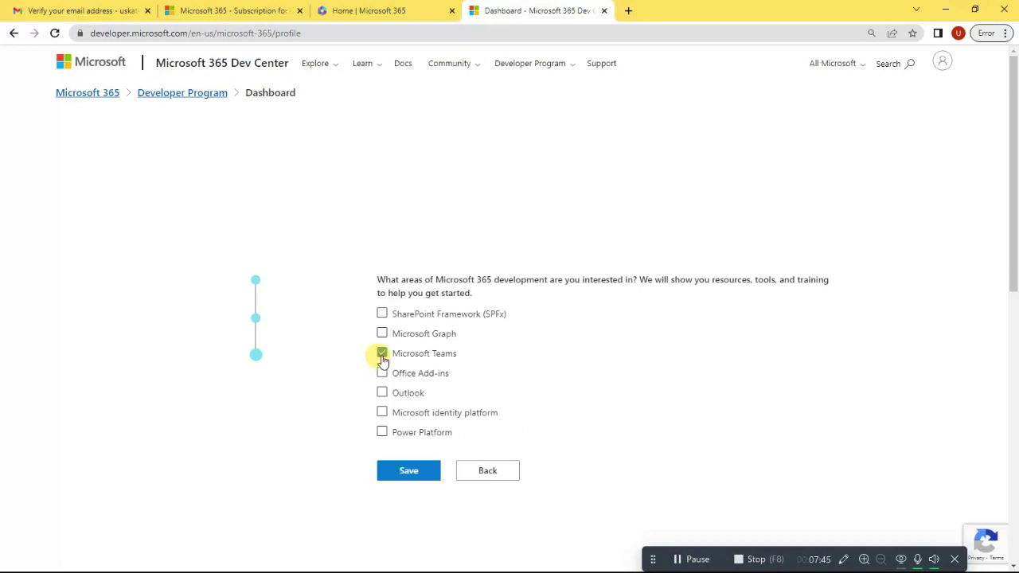
click(409, 470)
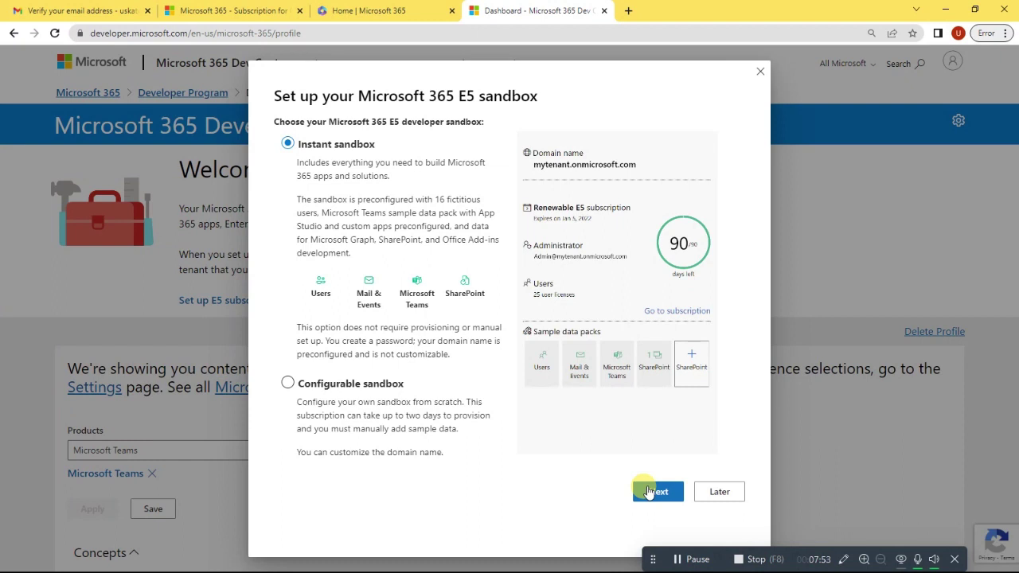
- Proceed with the instant E5 sandbox and enter the admin username
click(649, 492)
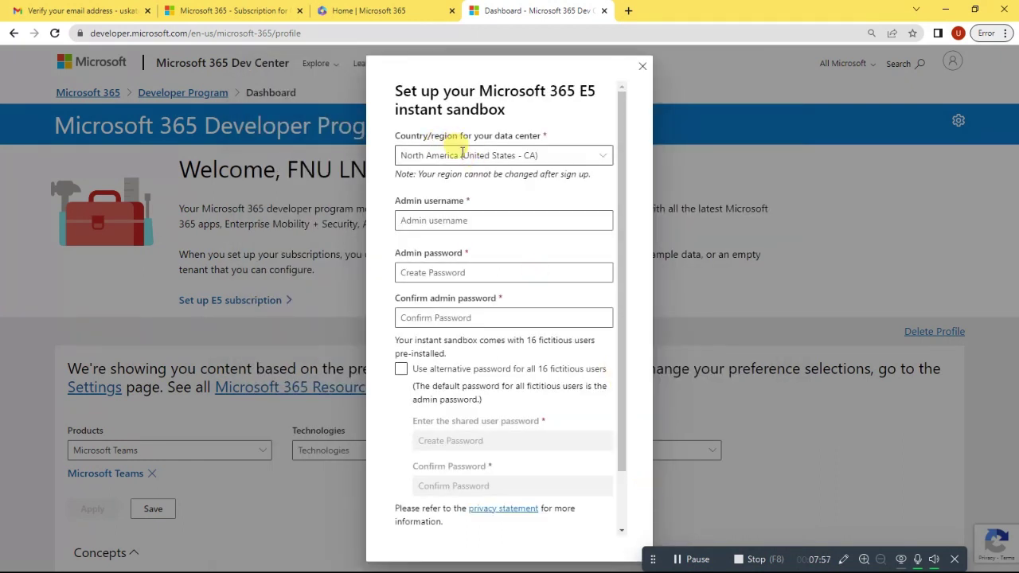
click(418, 219)
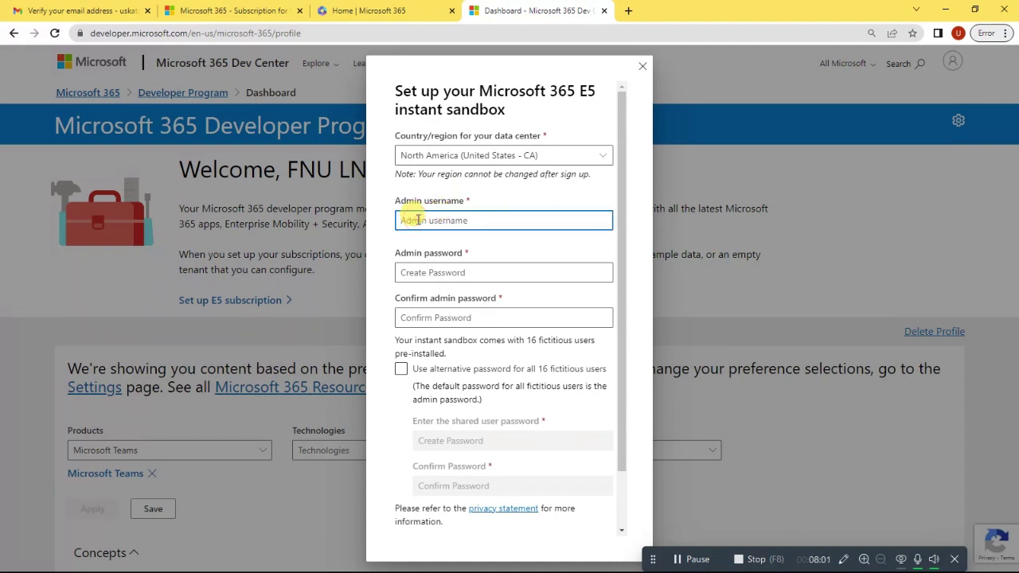
text(usif)
key(BackSpace)
key(BackSpace)
text(Kargbo)
- Enter and confirm the admin password, then submit the sandbox admin details
click(460, 272)
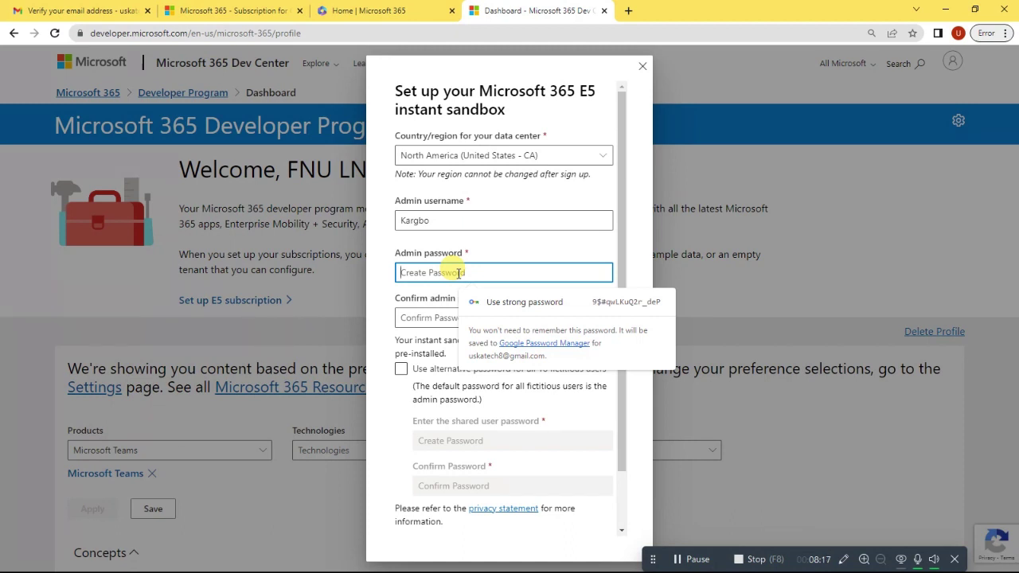
text(••)
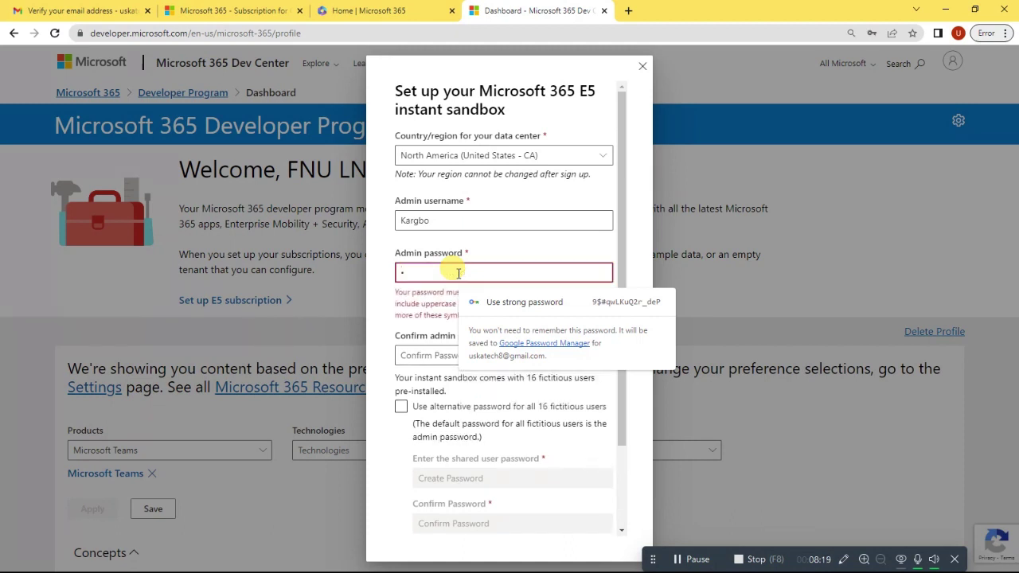
text(•••)
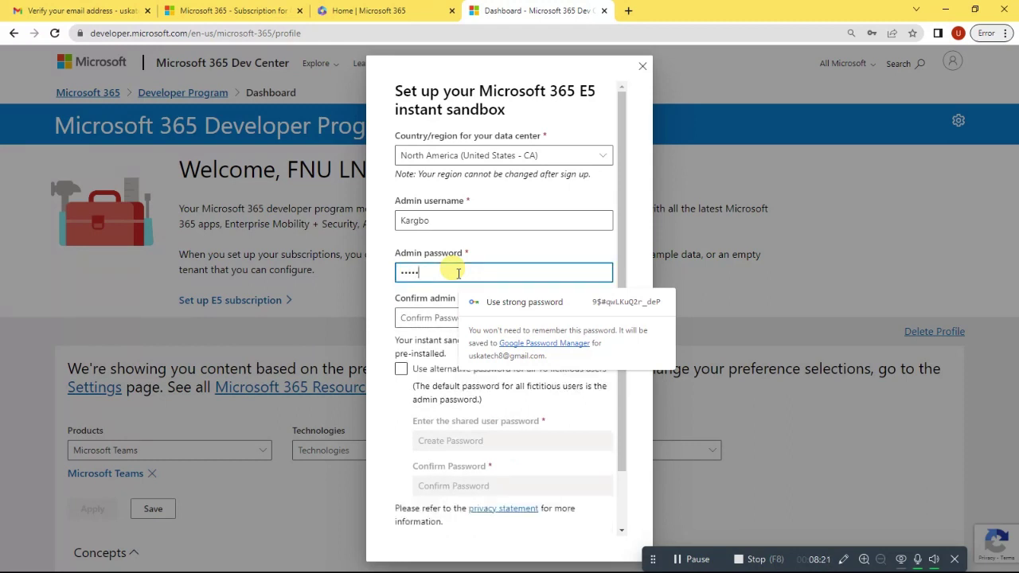
text(••••)
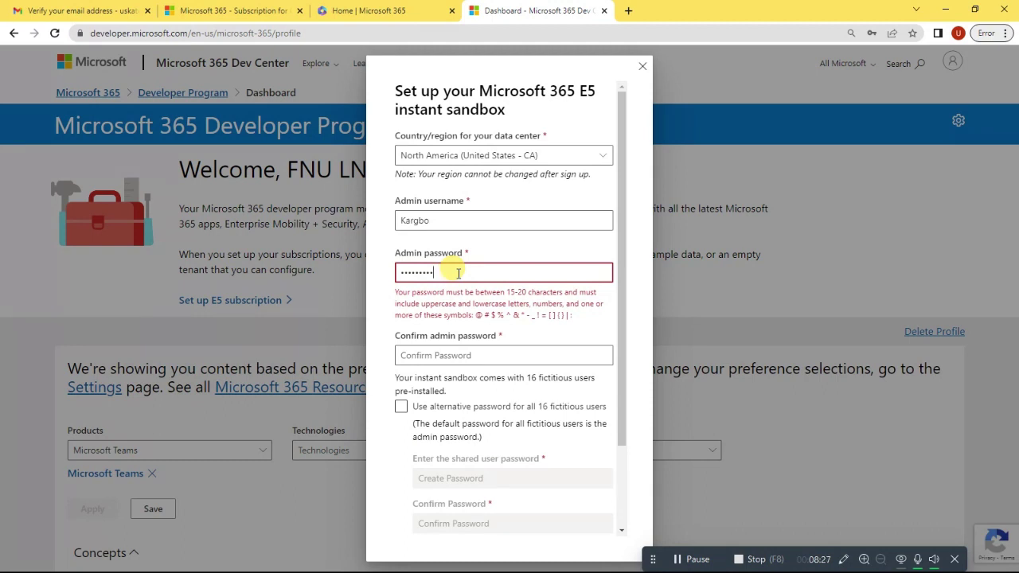
text(•••••)
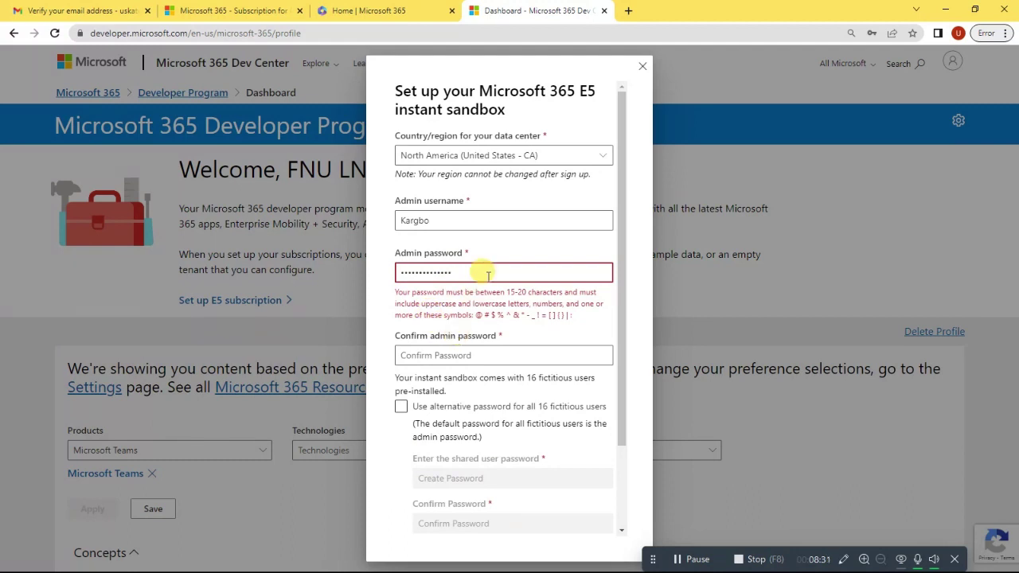
text(•)
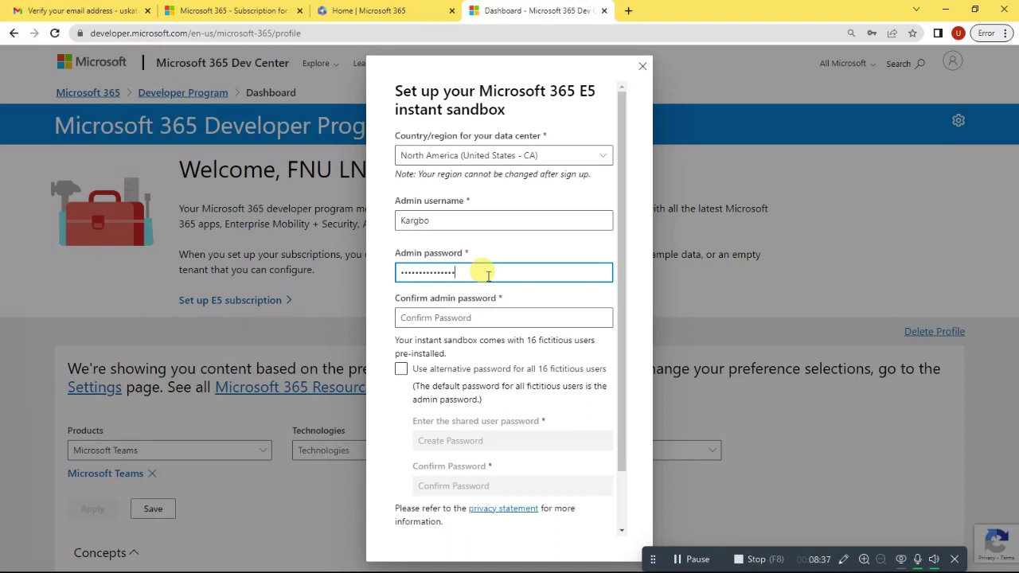
click(452, 317)
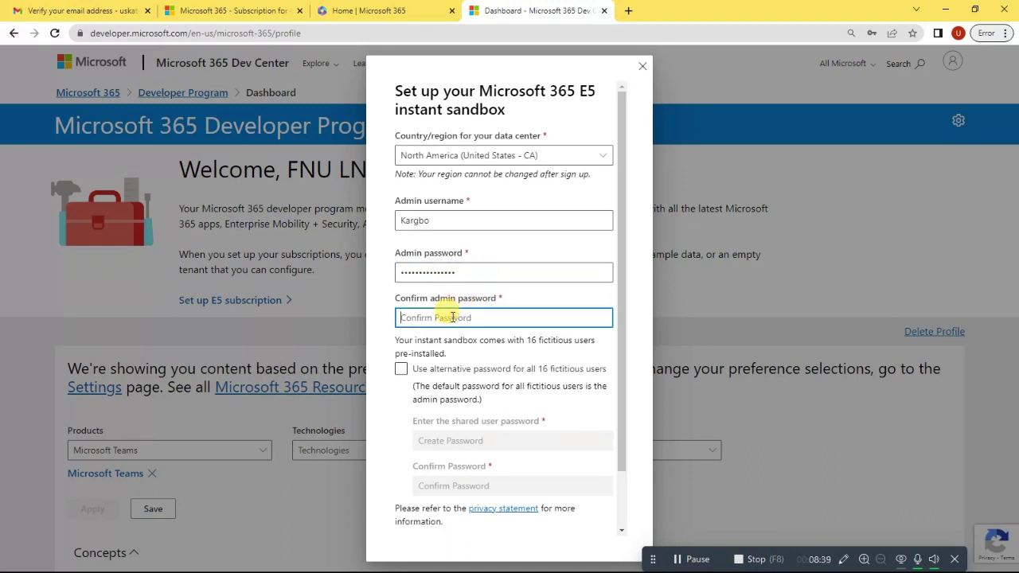
text(•••••••••)
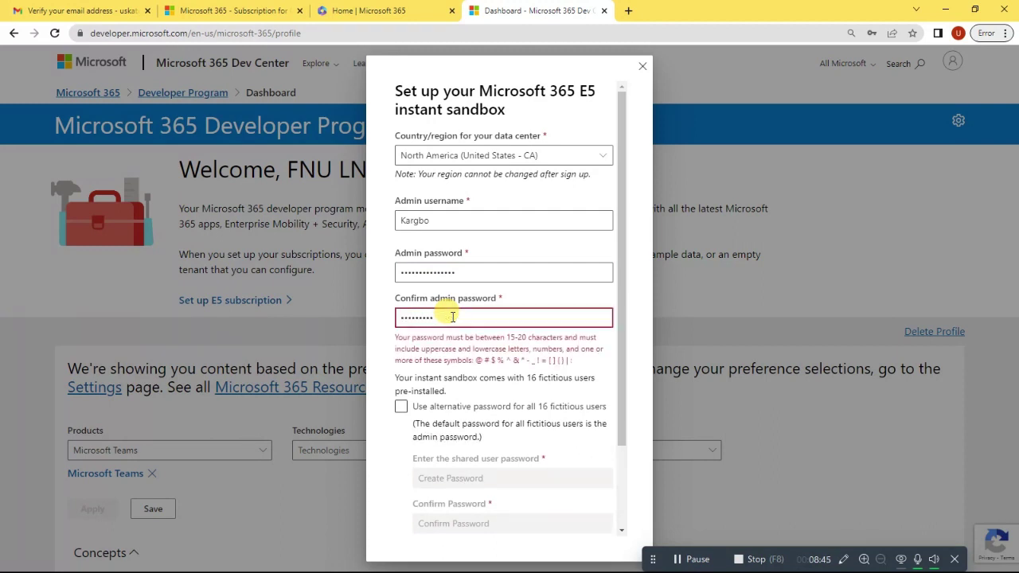
text(••••••)
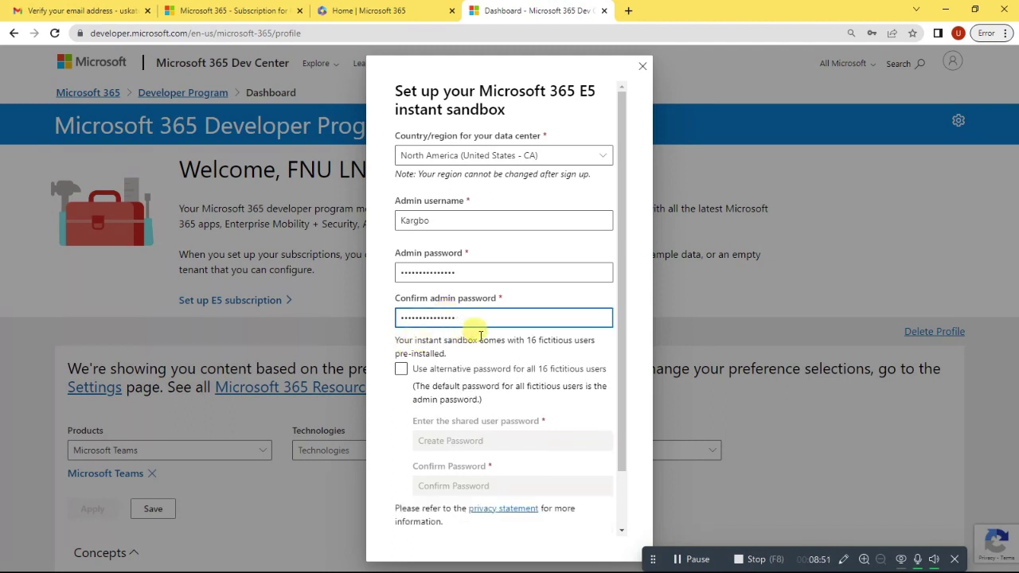
drag(625, 318, 618, 384)
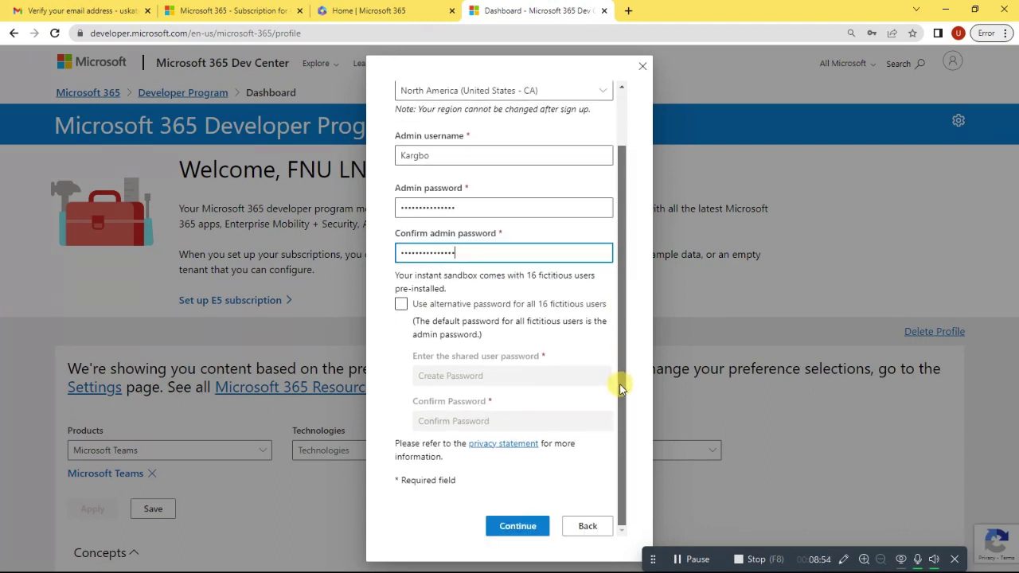
click(519, 527)
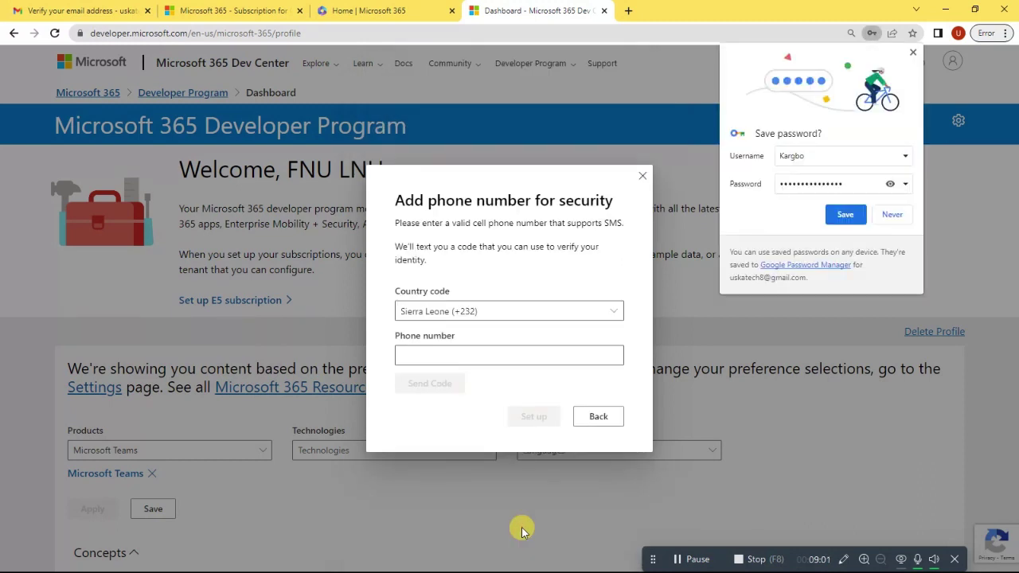
click(598, 416)
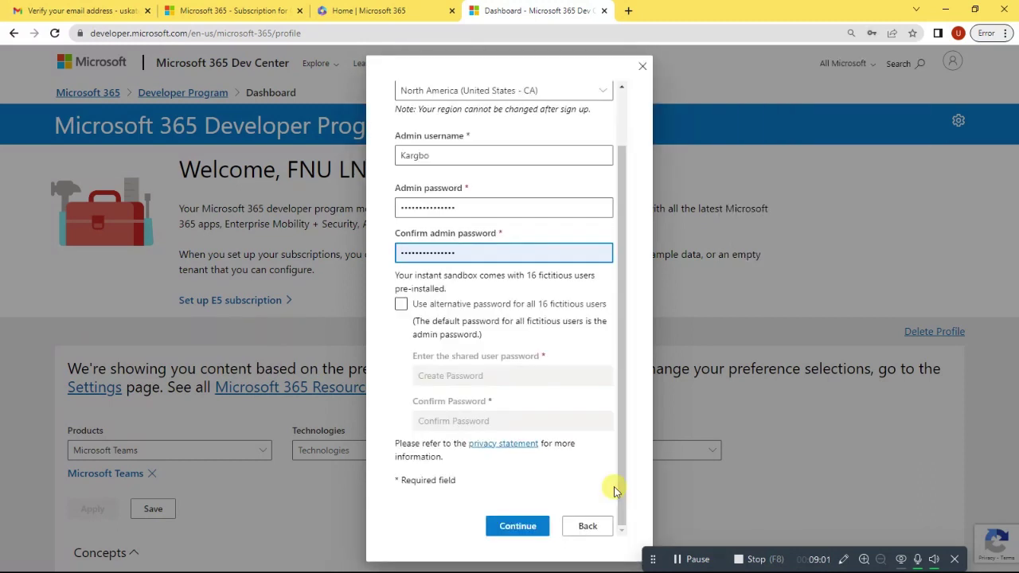
- Resubmit the admin details and have a verification code texted to the security phone number
click(518, 528)
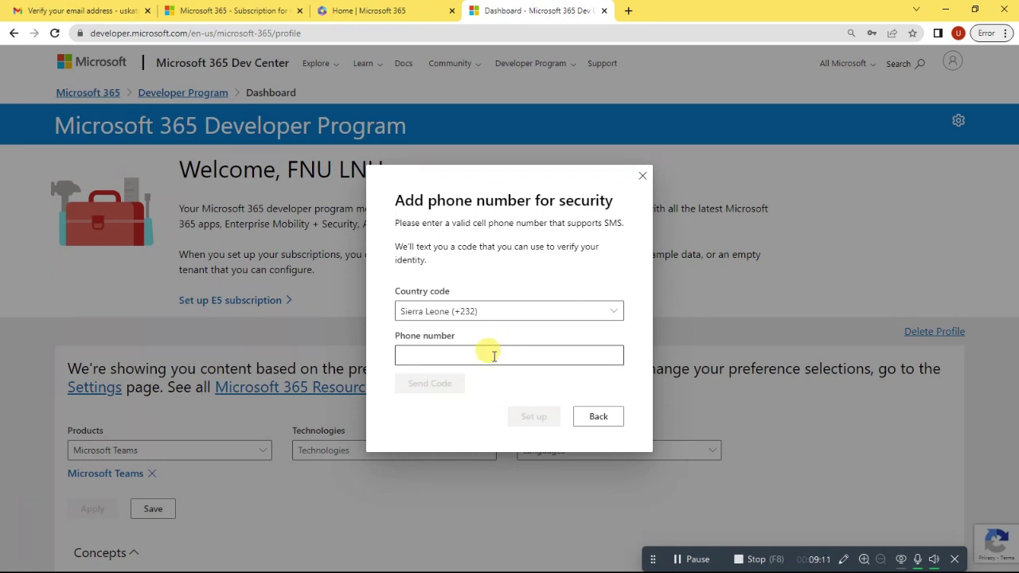
click(494, 356)
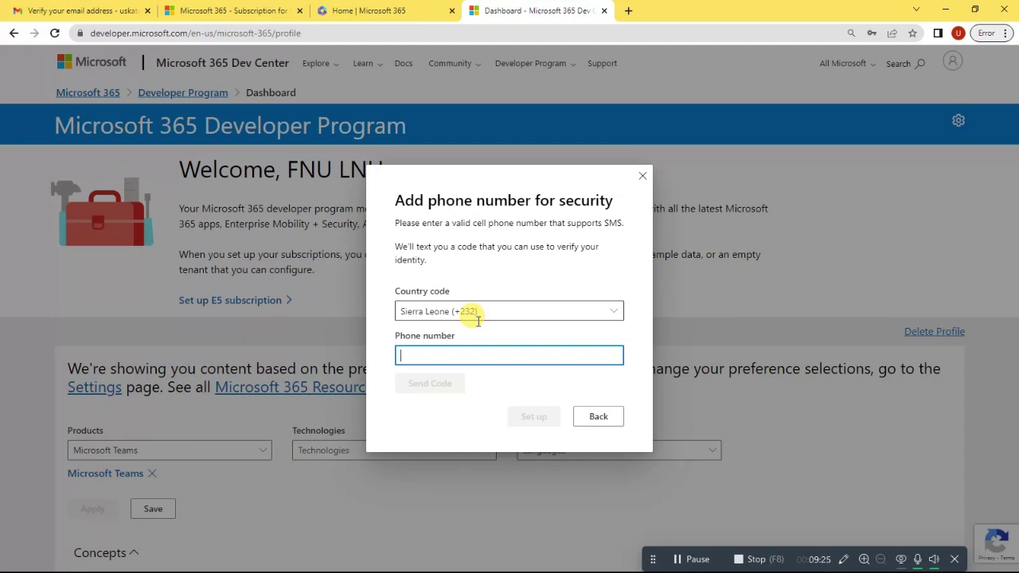
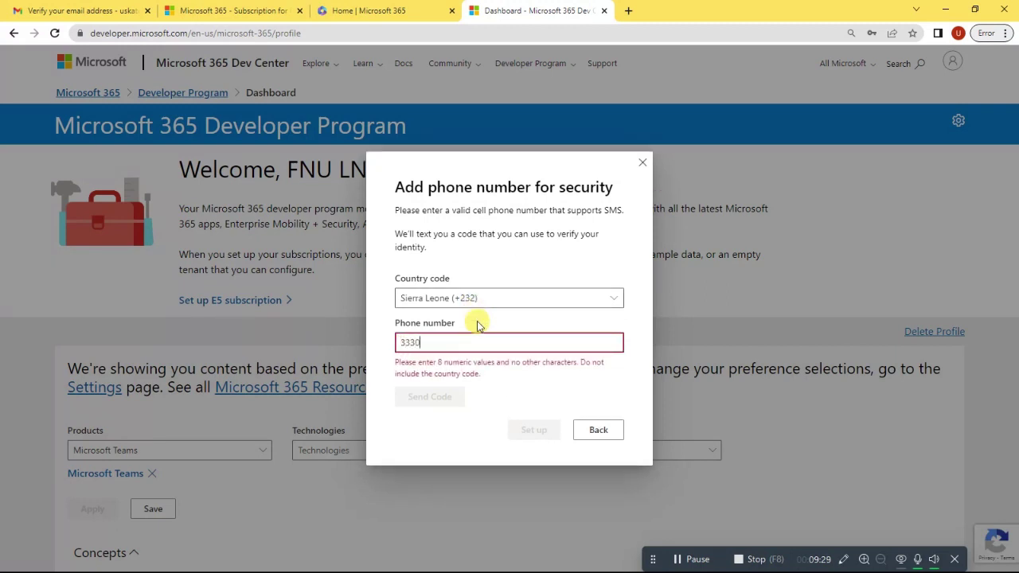
key(BackSpace)
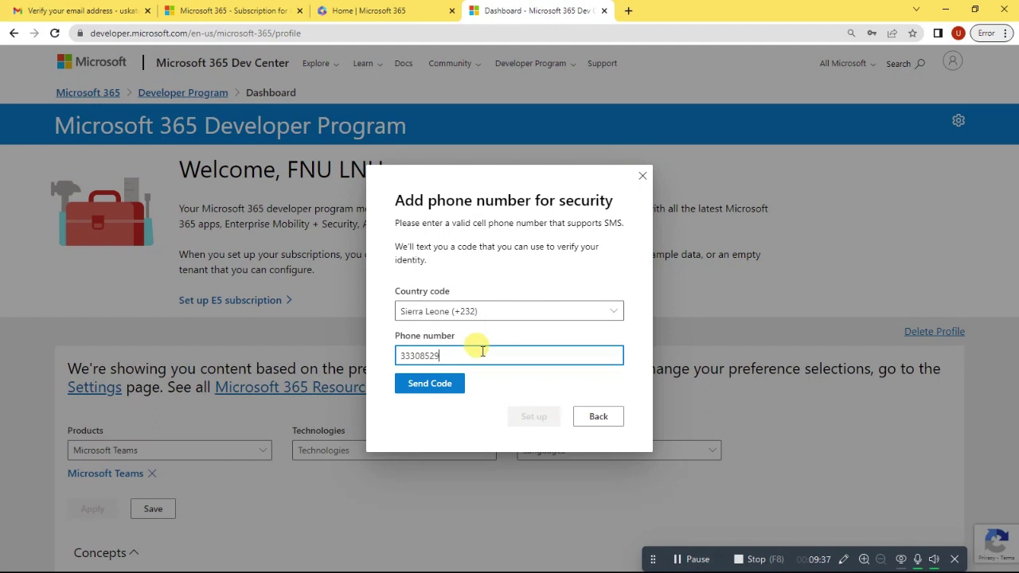
click(427, 385)
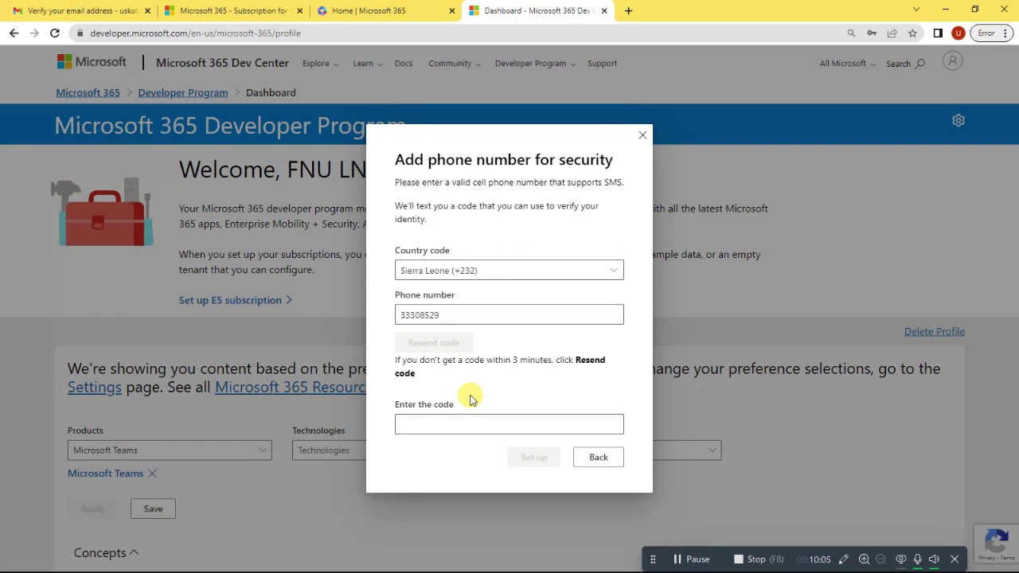
- Enter the texted verification code and finish setting up the sandbox
click(435, 422)
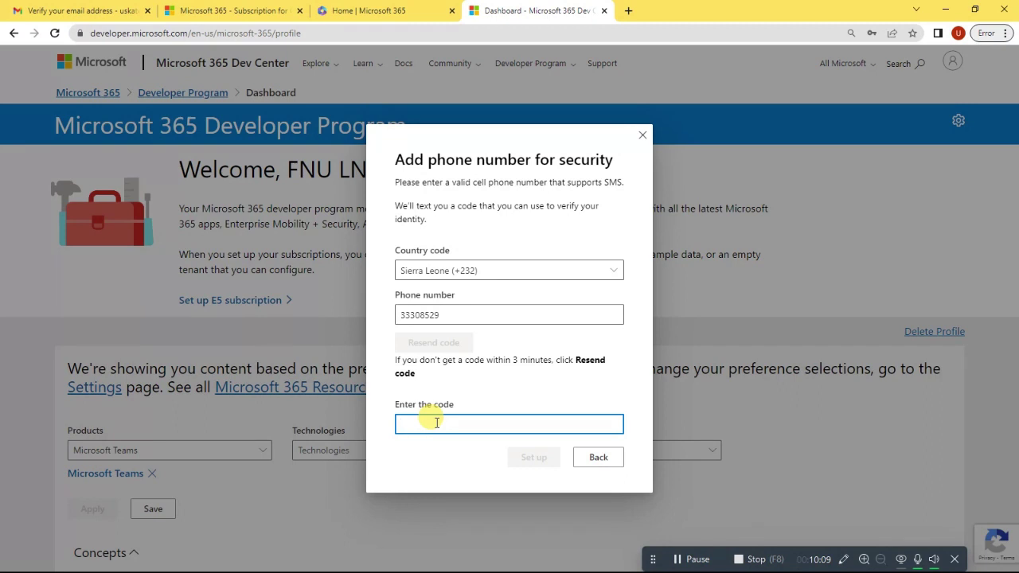
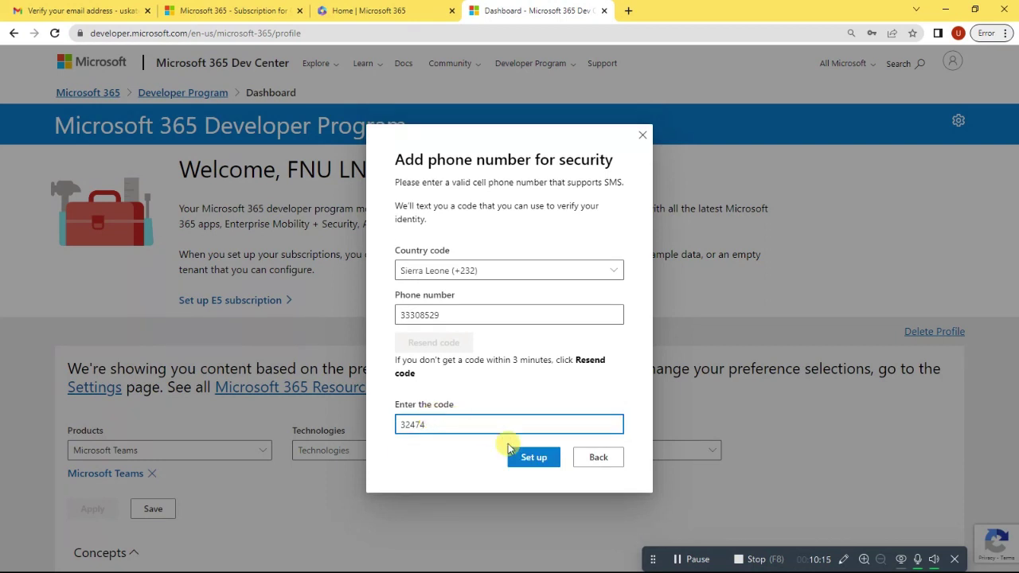
click(531, 459)
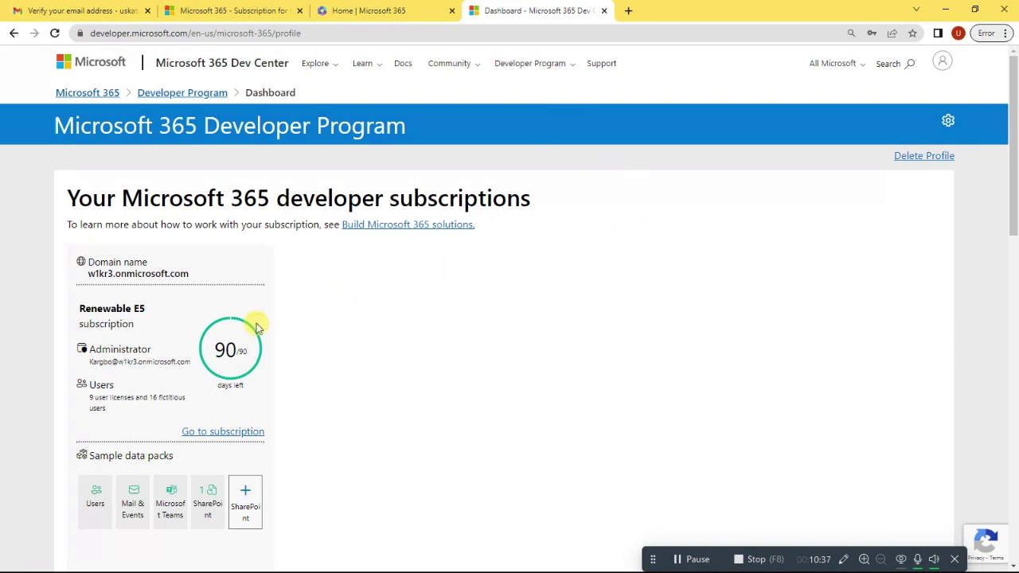
- Once the Renewable E5 card shows 90 days left, start a new browser tab
click(629, 12)
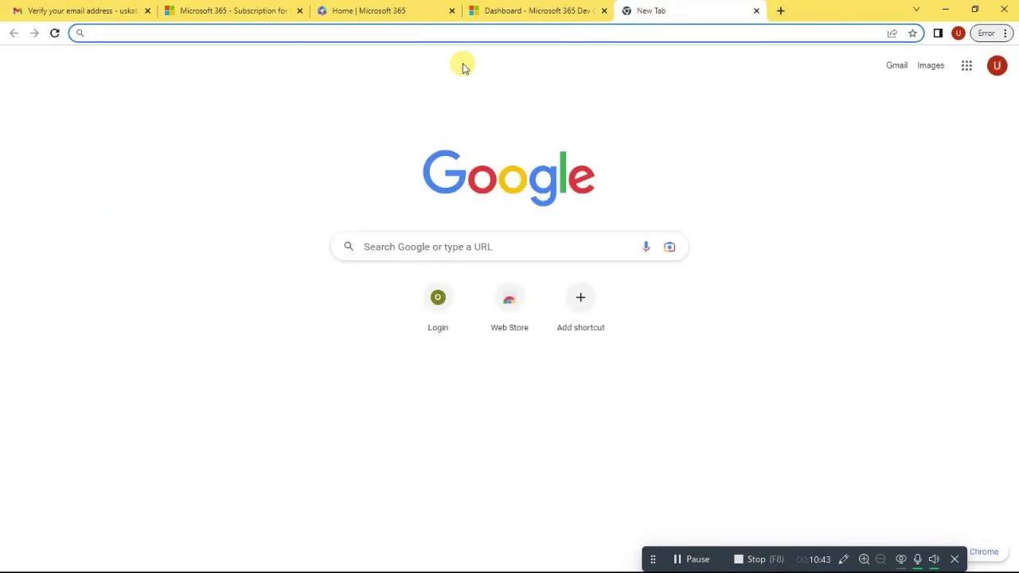
- Search Google for 'microsoft store' and open the Microsoft Store – Windows Apps result
text(mi)
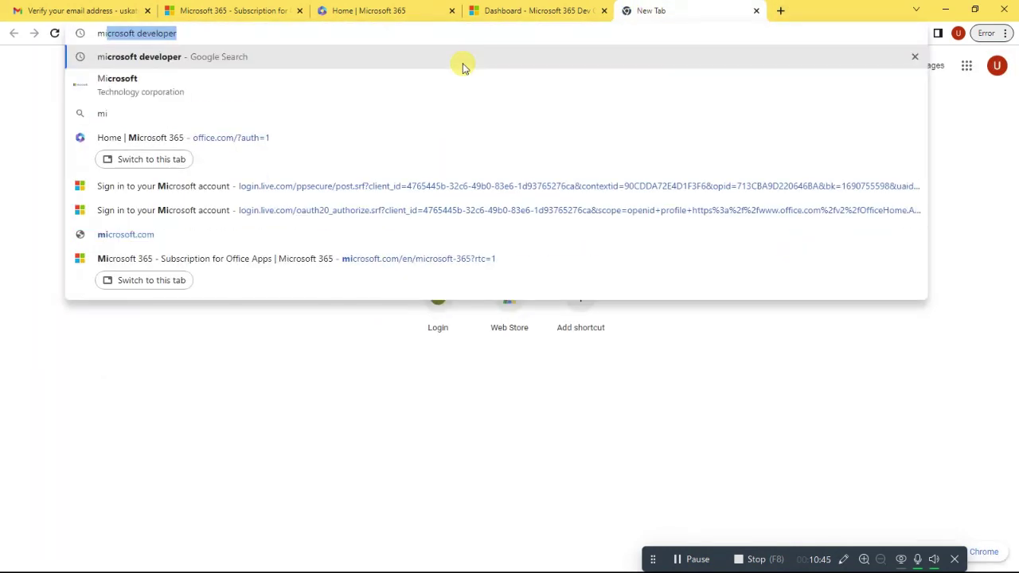
text(crosoft)
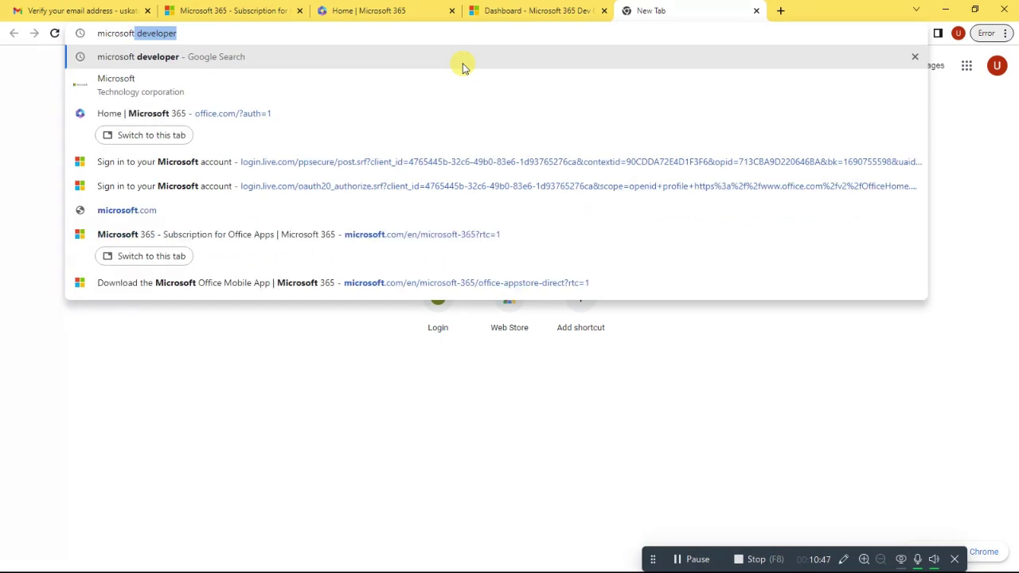
text( store)
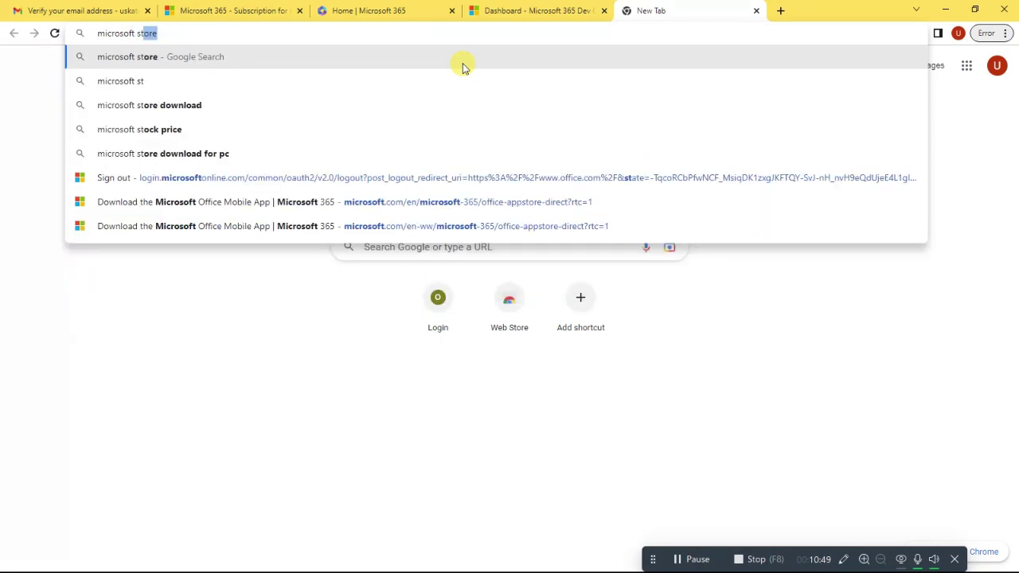
click(462, 62)
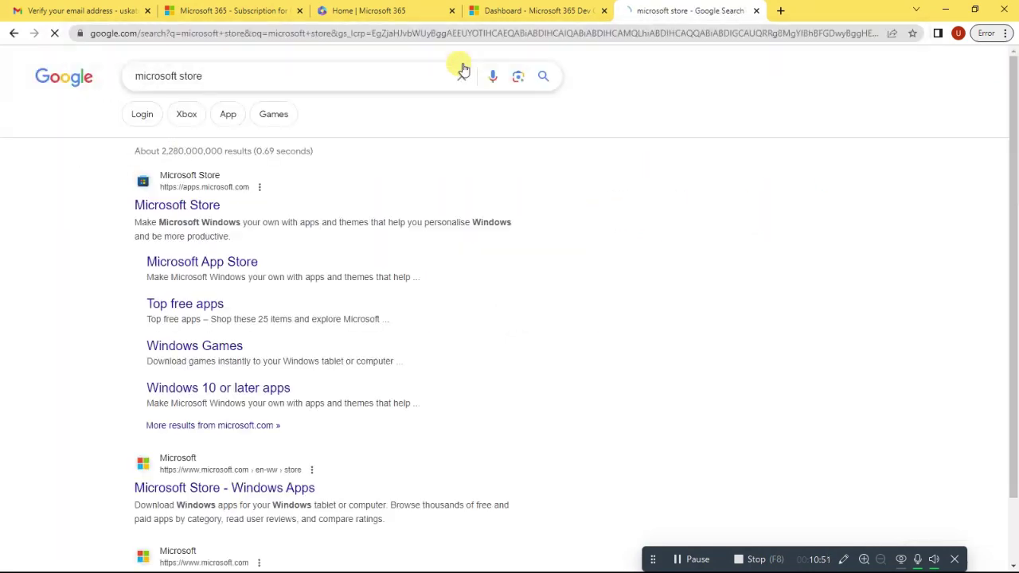
drag(1016, 96, 1016, 155)
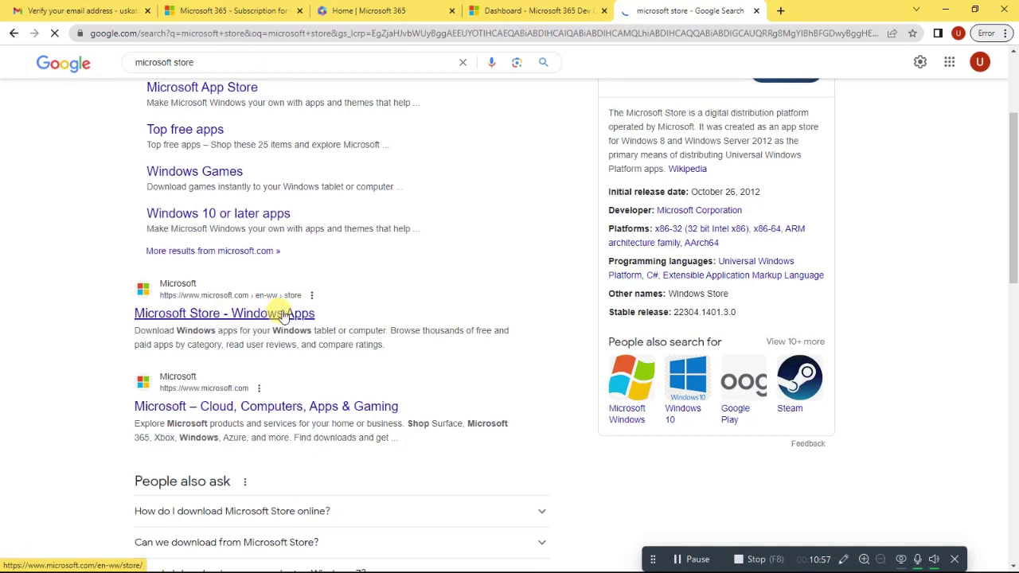
click(288, 315)
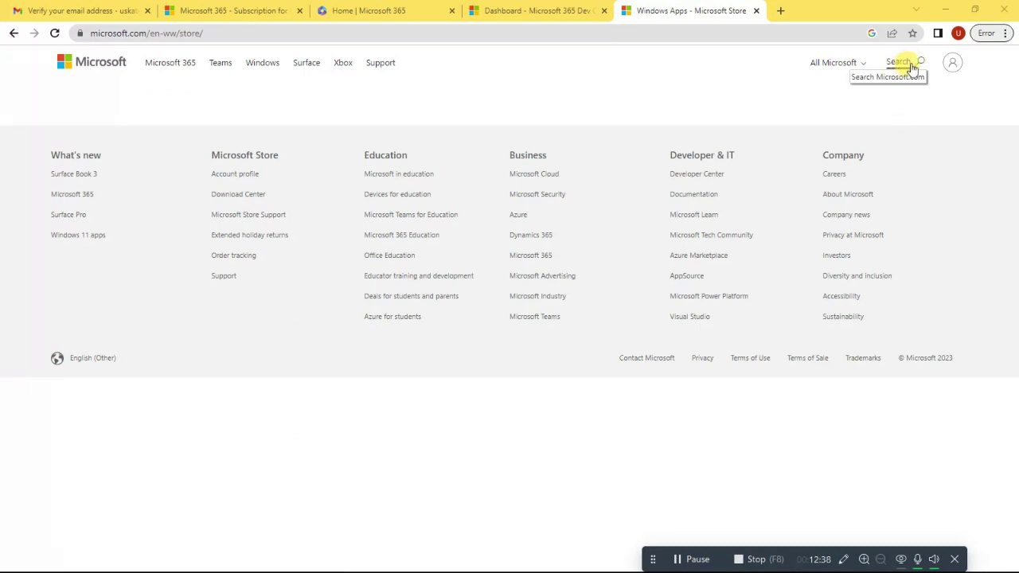
- Search the Microsoft Store for 'office' and dismiss the region prompt
click(914, 67)
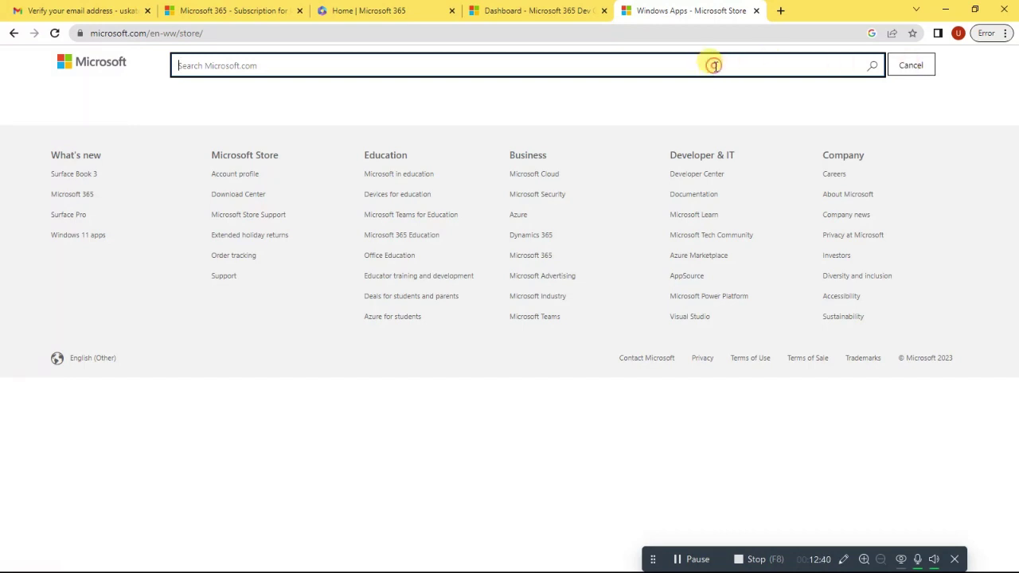
text(office)
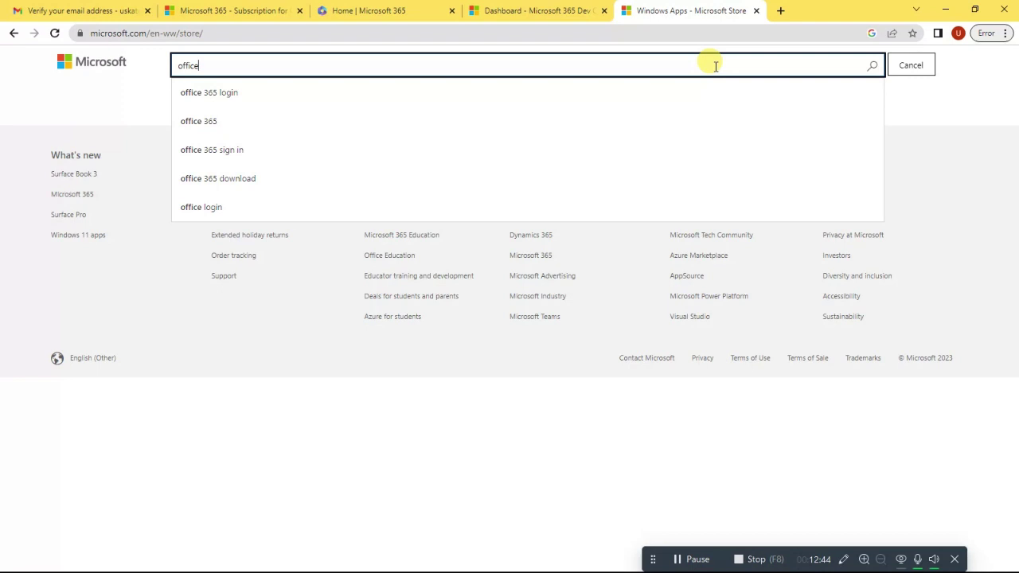
key(Return)
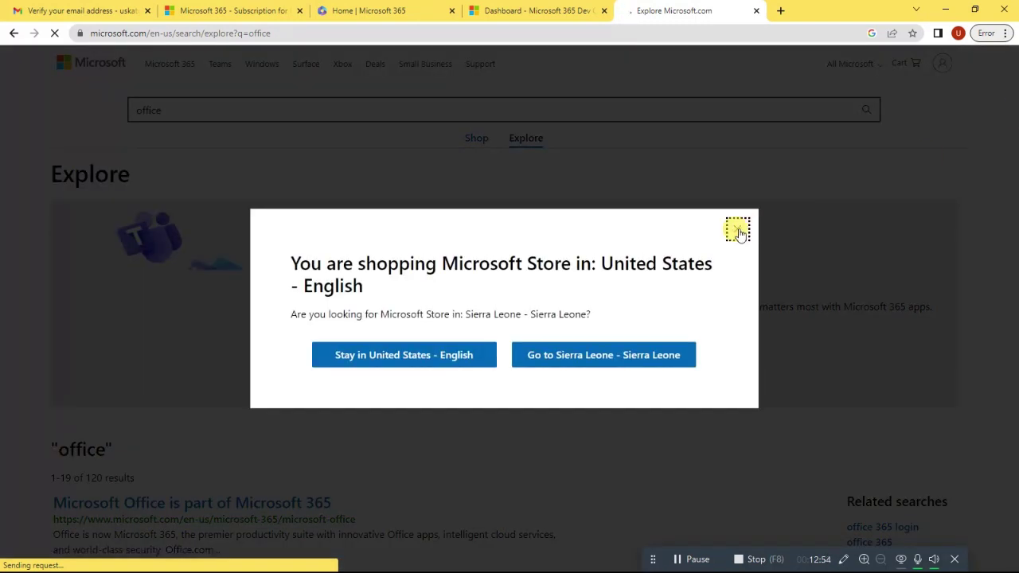
click(738, 231)
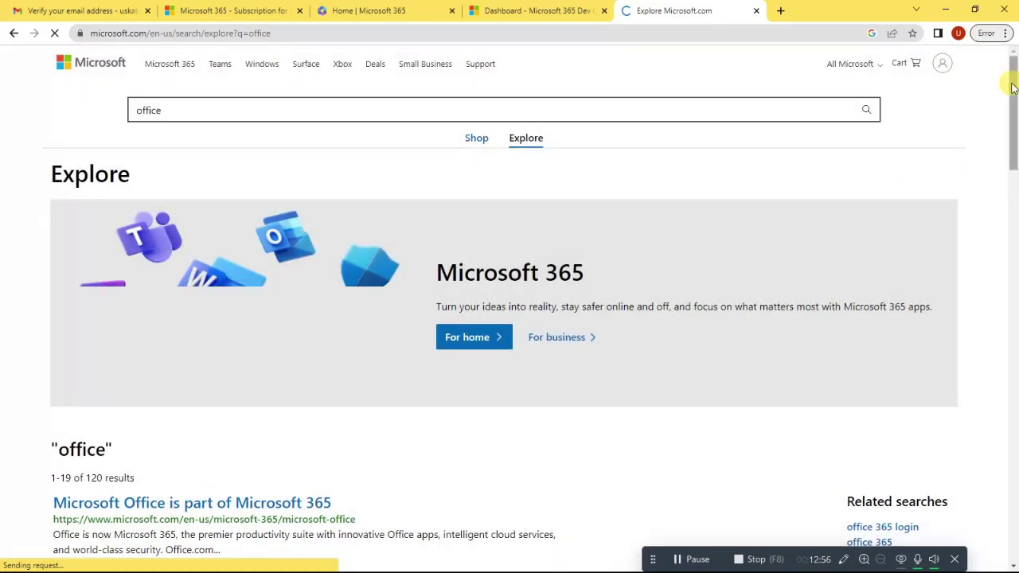
mouse_move(1015, 90)
mouse_down()
mouse_move(1015, 342)
mouse_move(1015, 92)
mouse_up()
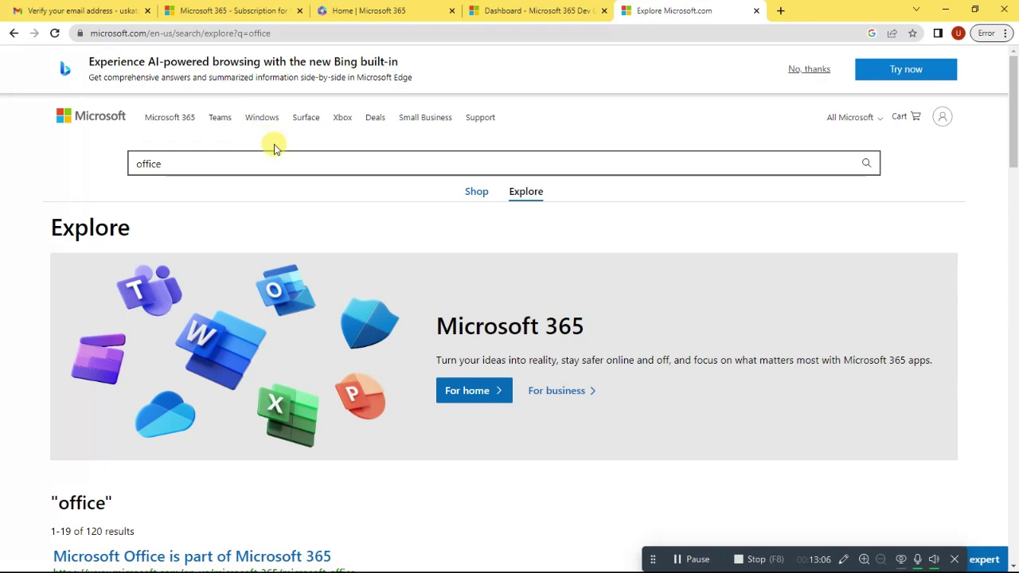
- Switch to the Shop results and open the free Microsoft 365 (Office) app page
click(476, 194)
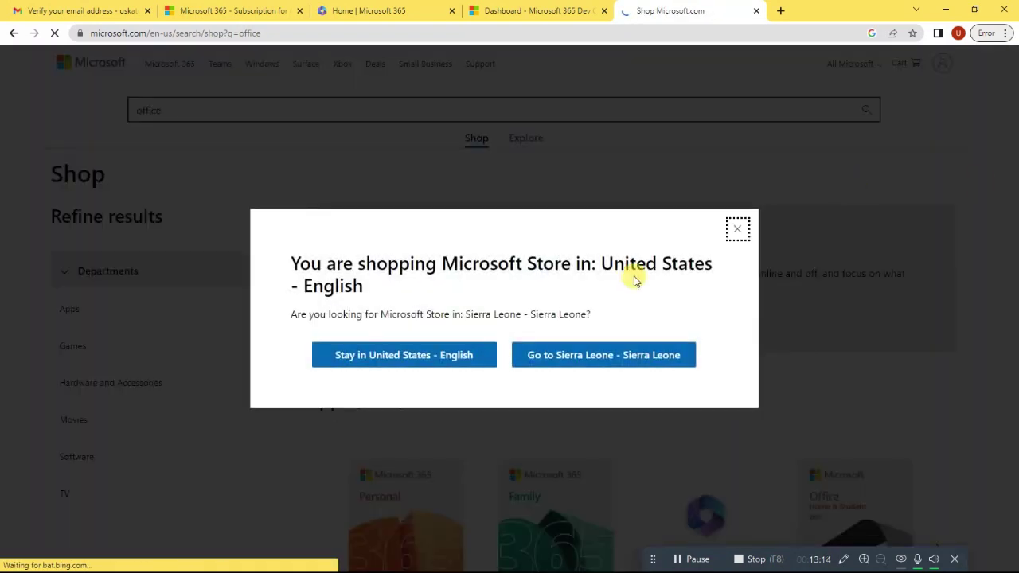
click(738, 230)
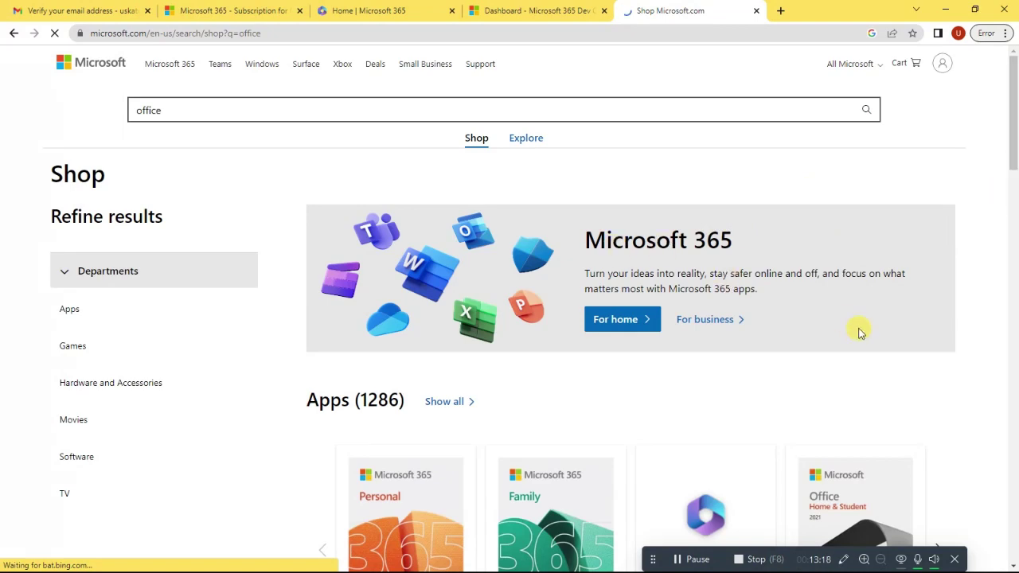
scroll(1015, 211, down, 4)
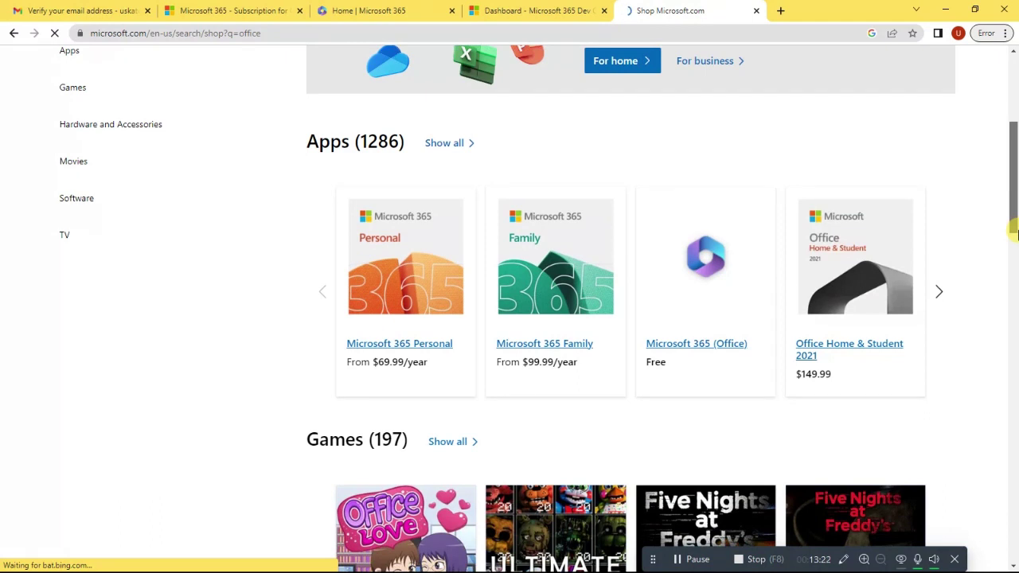
scroll(1016, 231, down, 1)
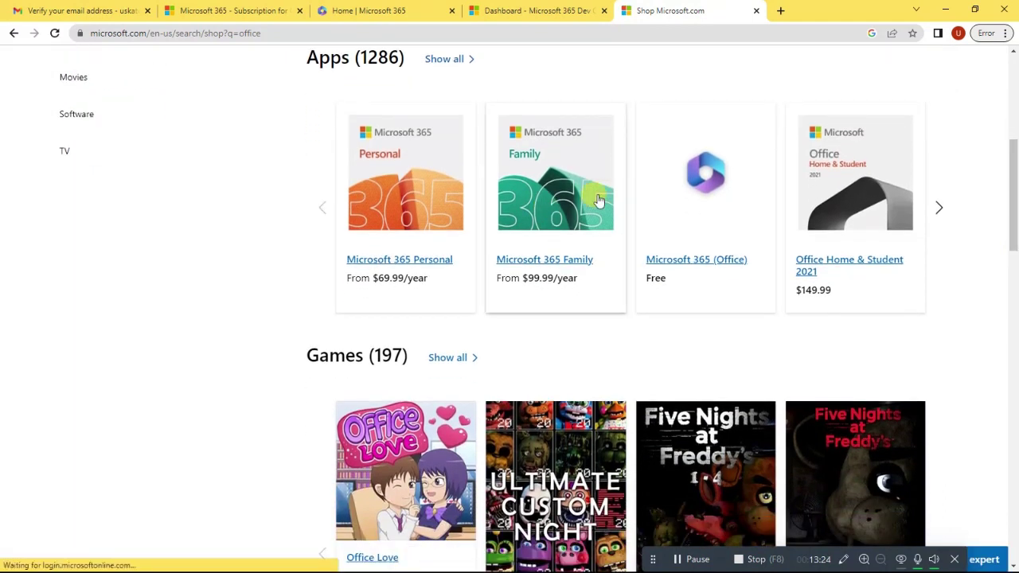
click(684, 217)
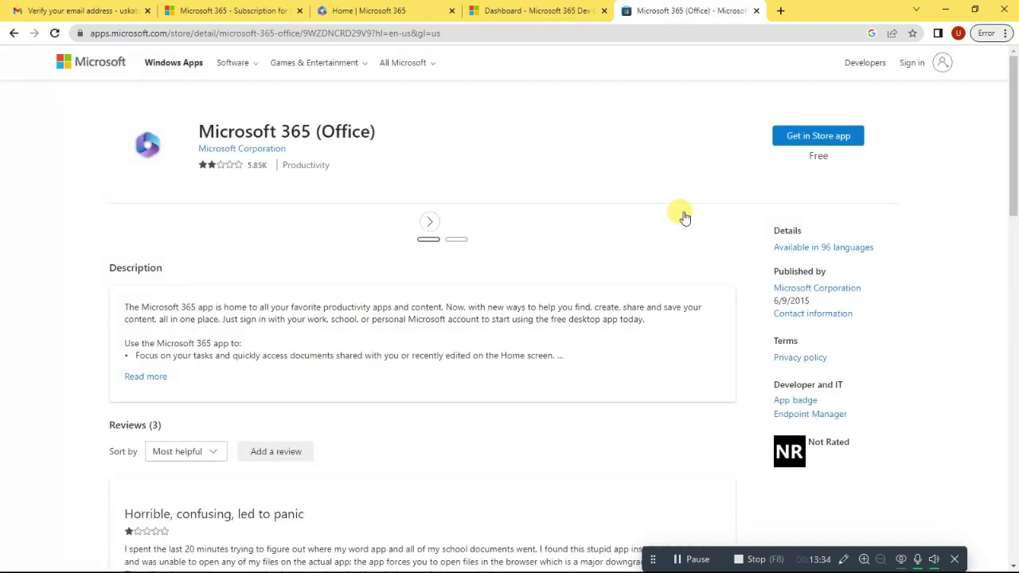
- Get Microsoft 365 (Office) through the Microsoft Store app and launch it to its Welcome screen
click(785, 138)
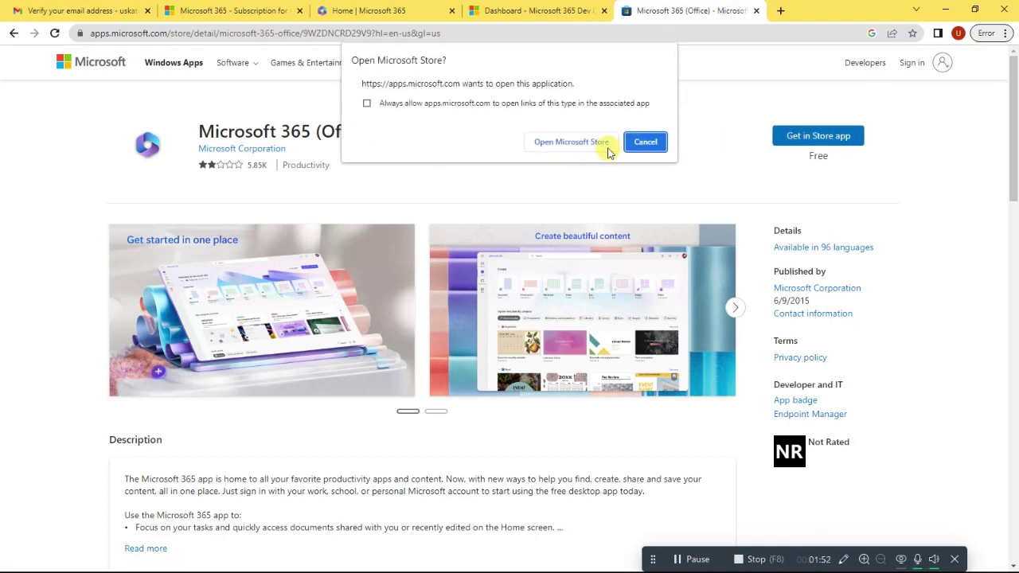
click(561, 143)
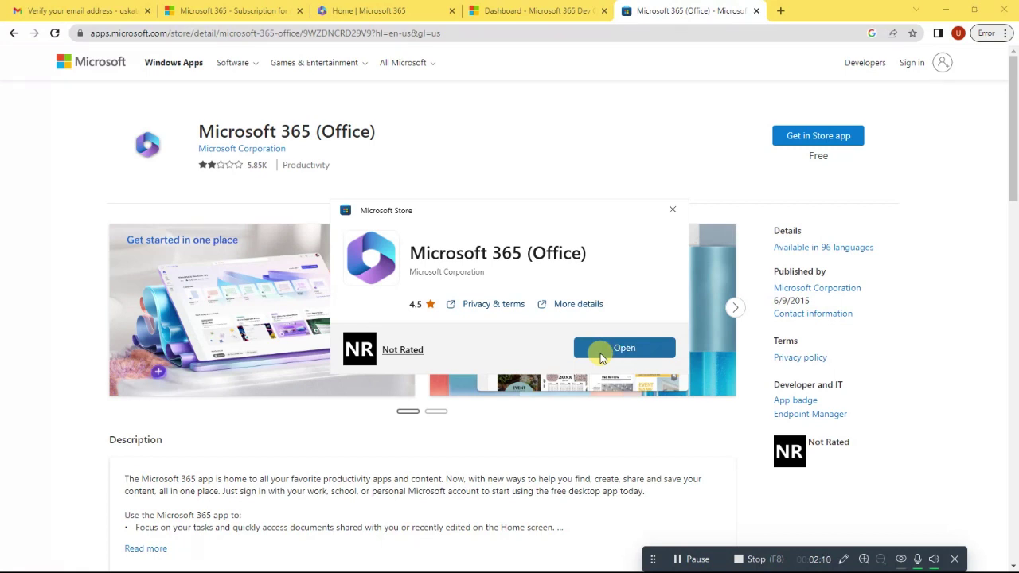
click(603, 356)
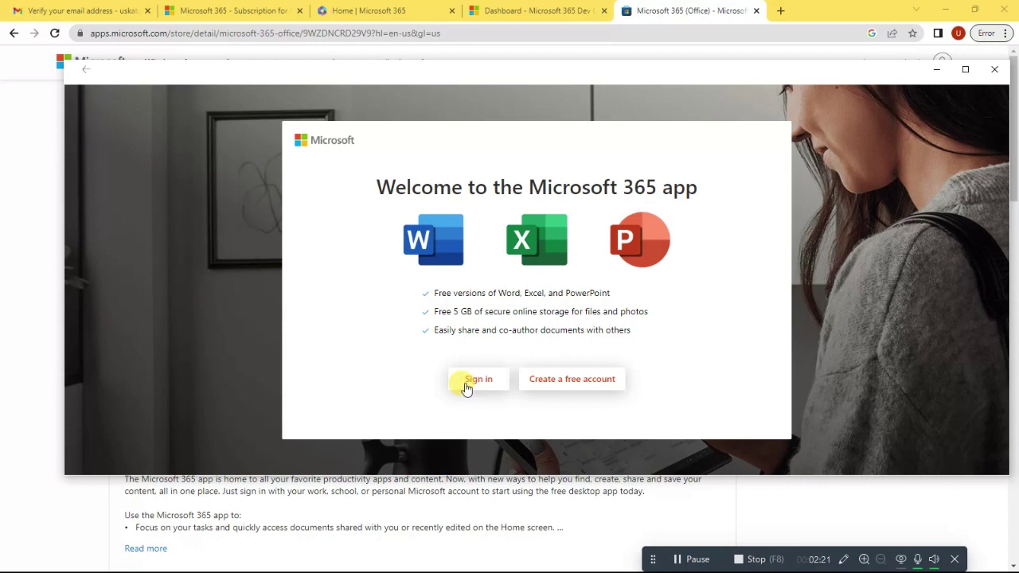
- Start Microsoft 365 sign-in with a workplace or school account, then return to the Dashboard tab
click(466, 385)
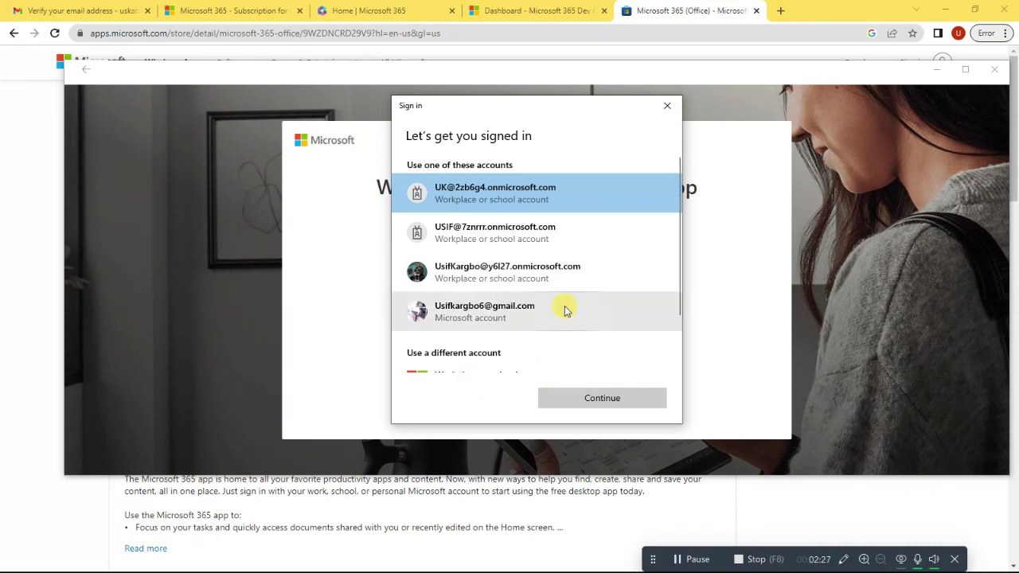
scroll(676, 231, down, 2)
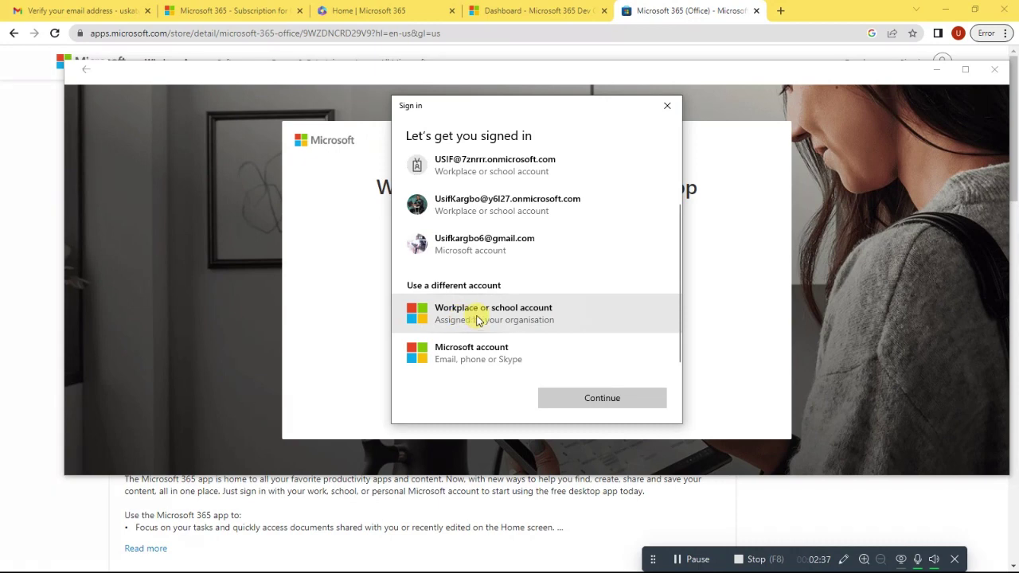
click(521, 317)
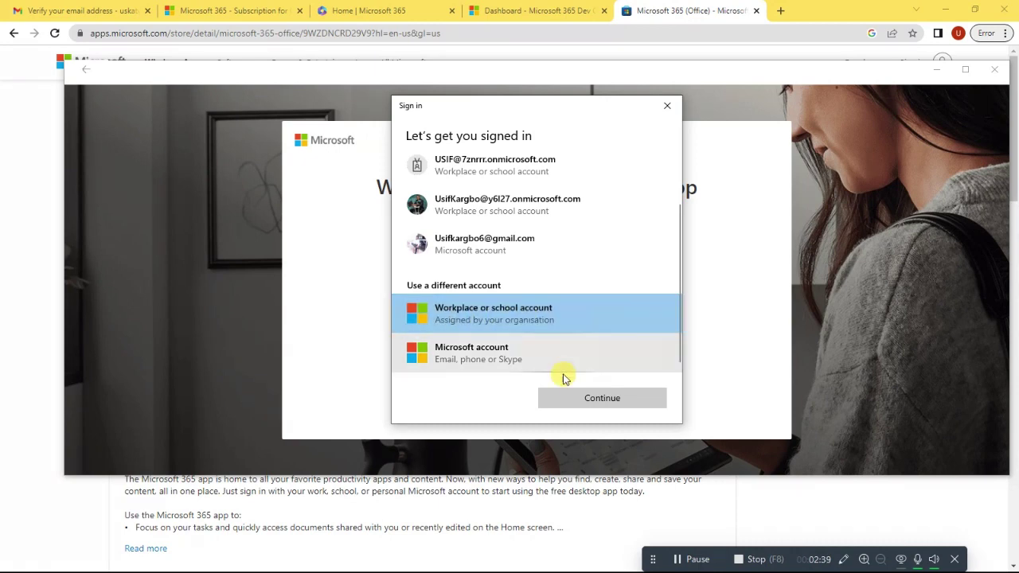
click(574, 398)
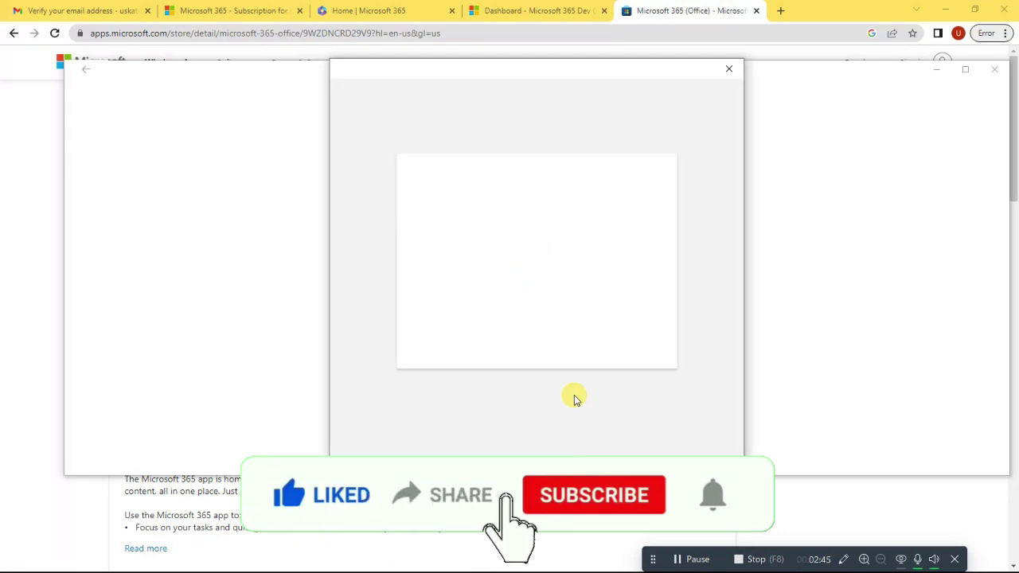
click(529, 9)
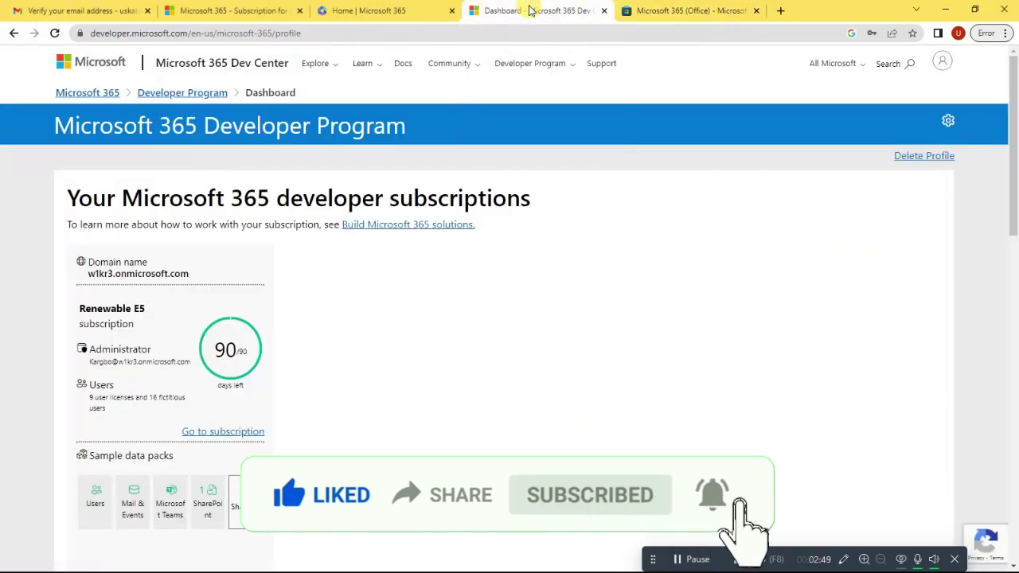
- Copy the Administrator email address from the Renewable E5 subscription details
drag(190, 362, 103, 363)
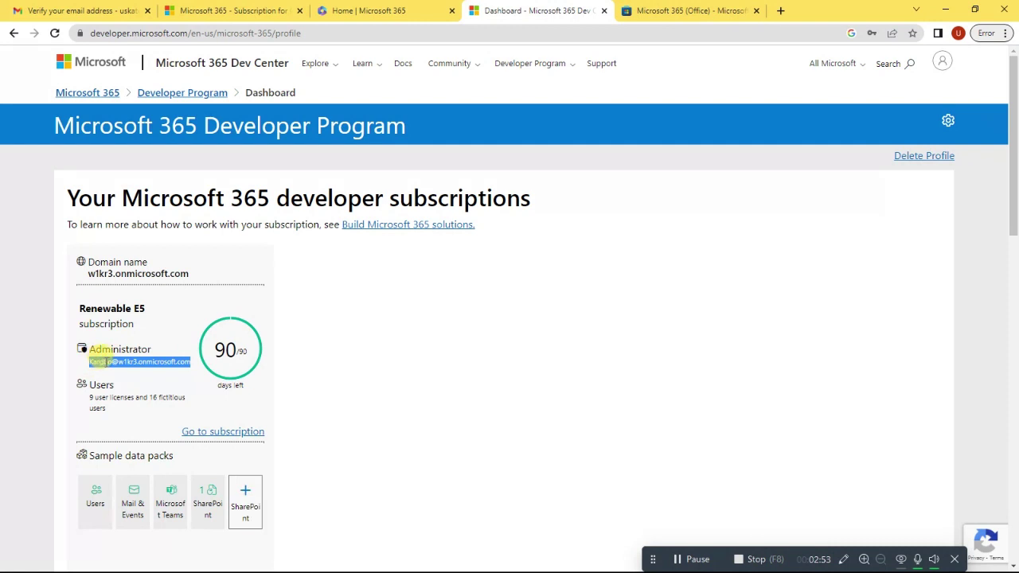
right_click(105, 363)
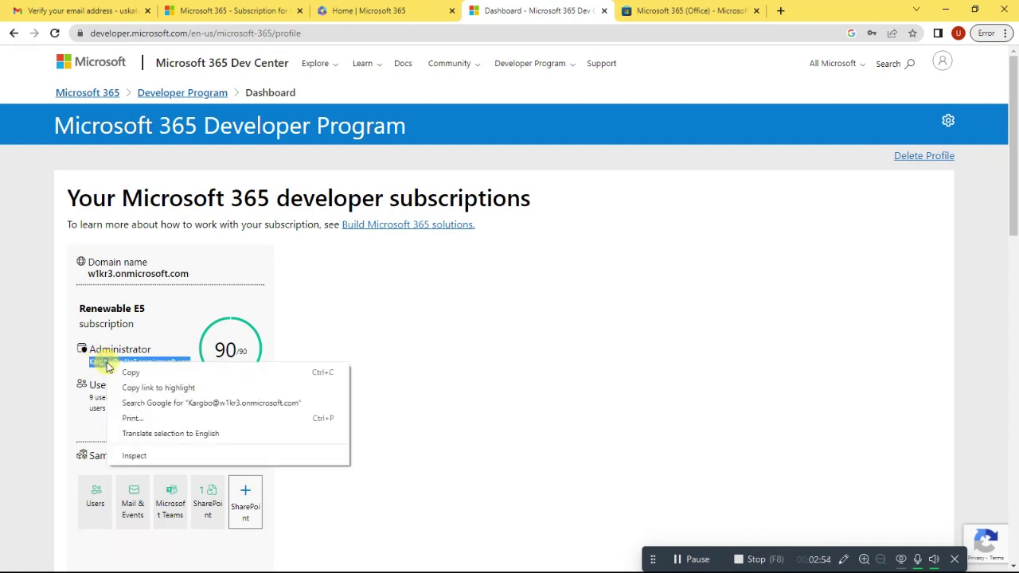
click(131, 372)
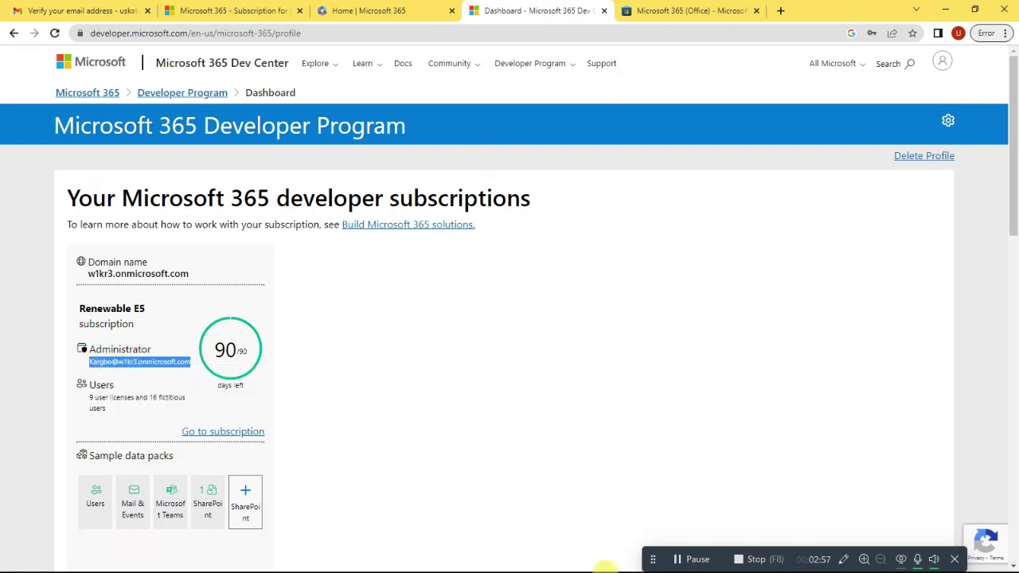
key(super)
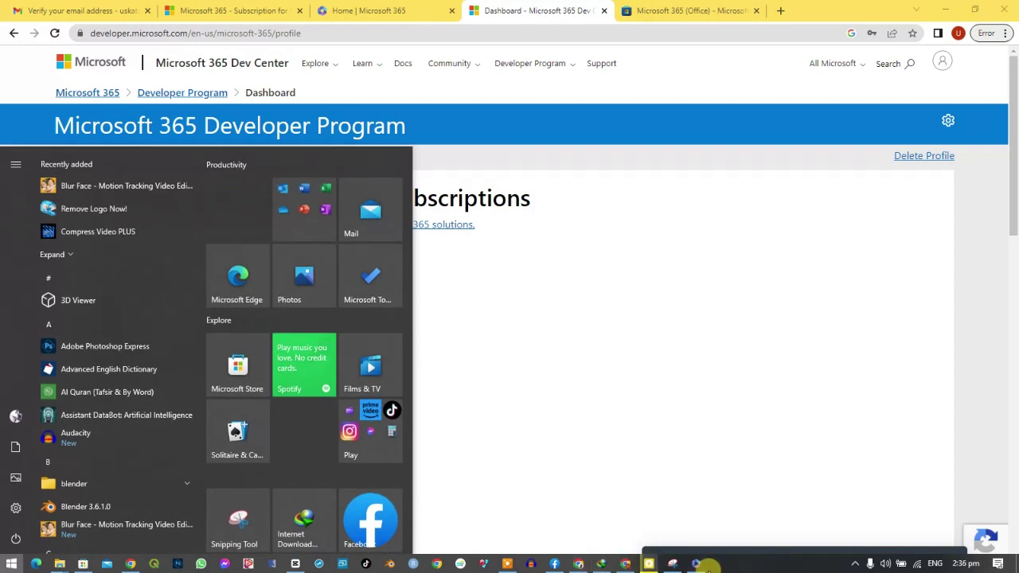
- Paste the sandbox administrator's address into the Microsoft 365 sign-in field and continue with Next
click(696, 565)
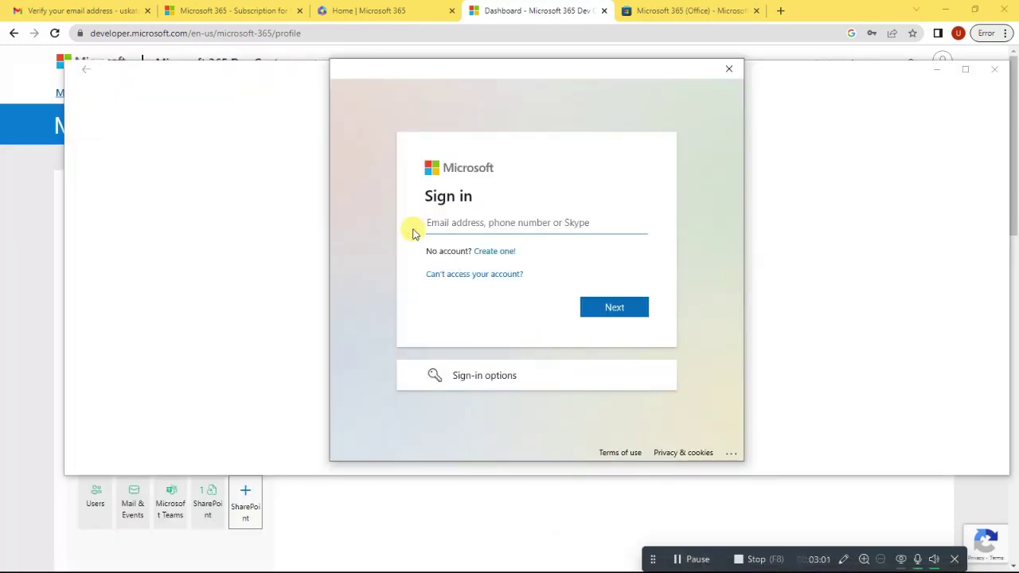
key(ctrl+v)
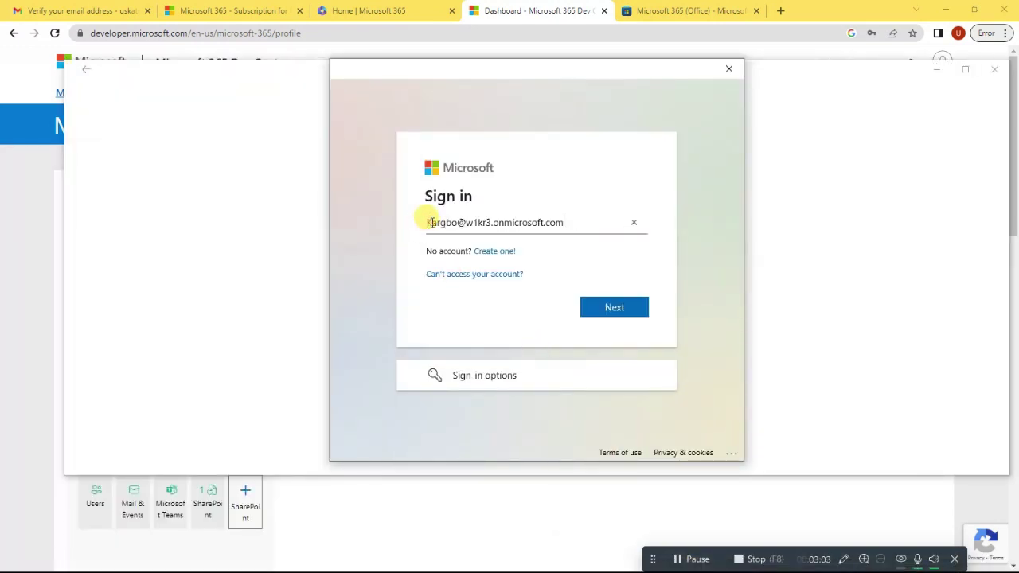
click(610, 310)
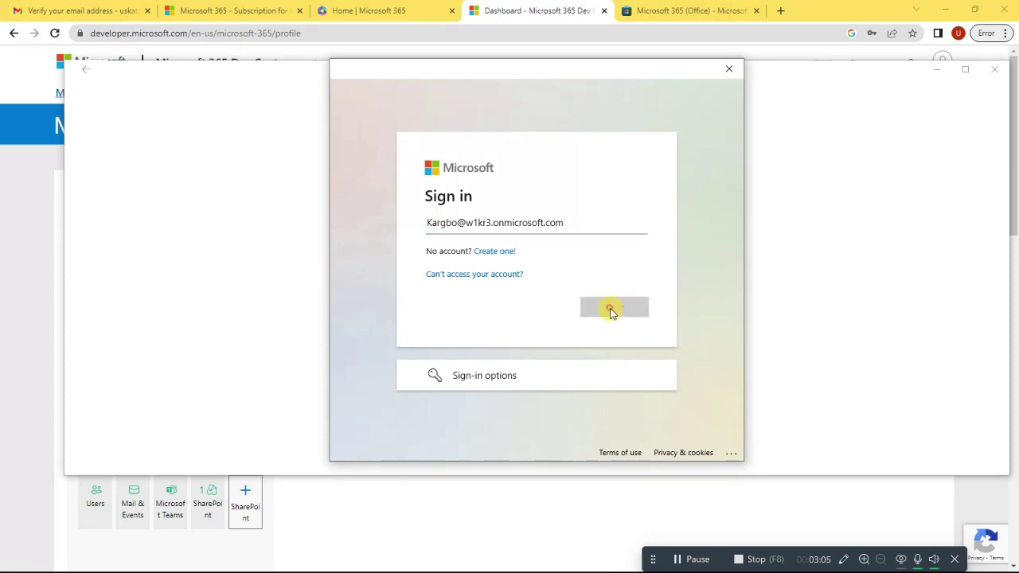
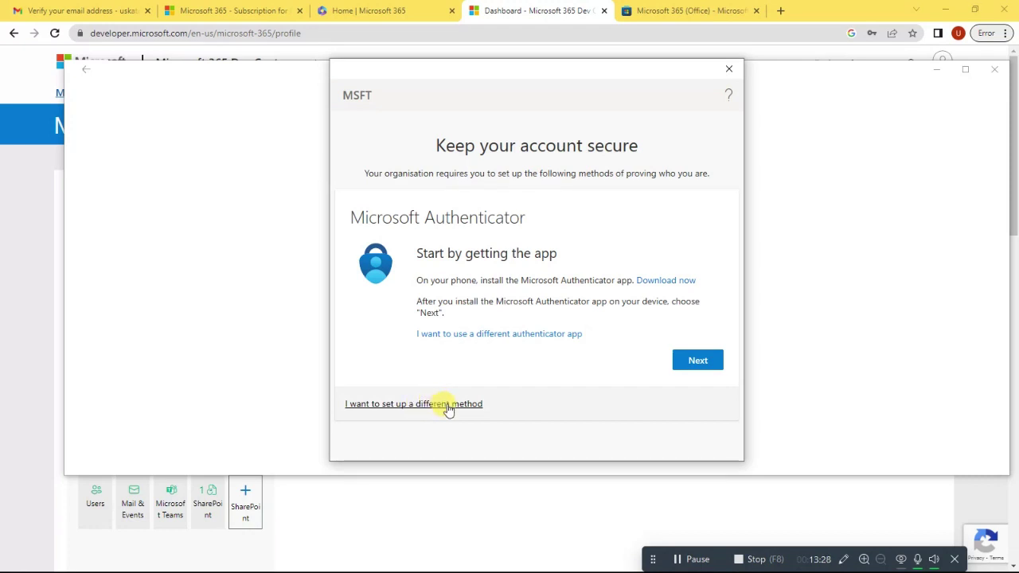
- Switch the security verification method from the default to Phone
click(446, 403)
click(403, 404)
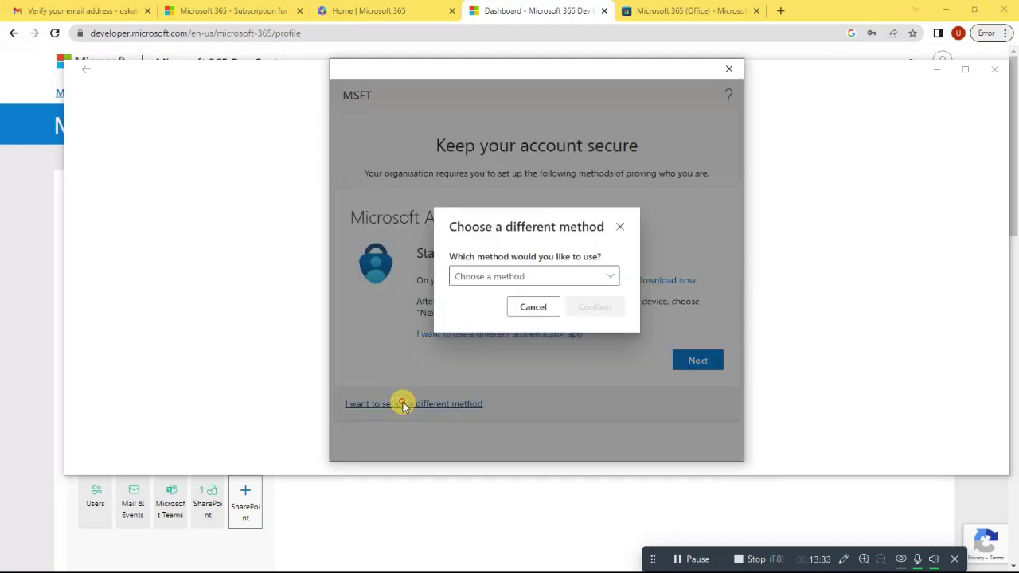
click(609, 276)
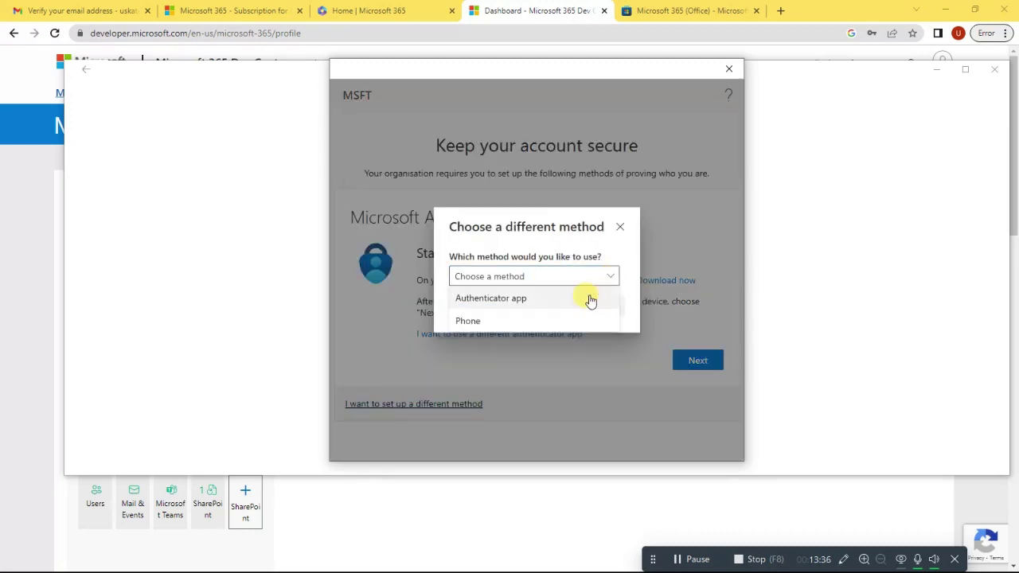
click(534, 320)
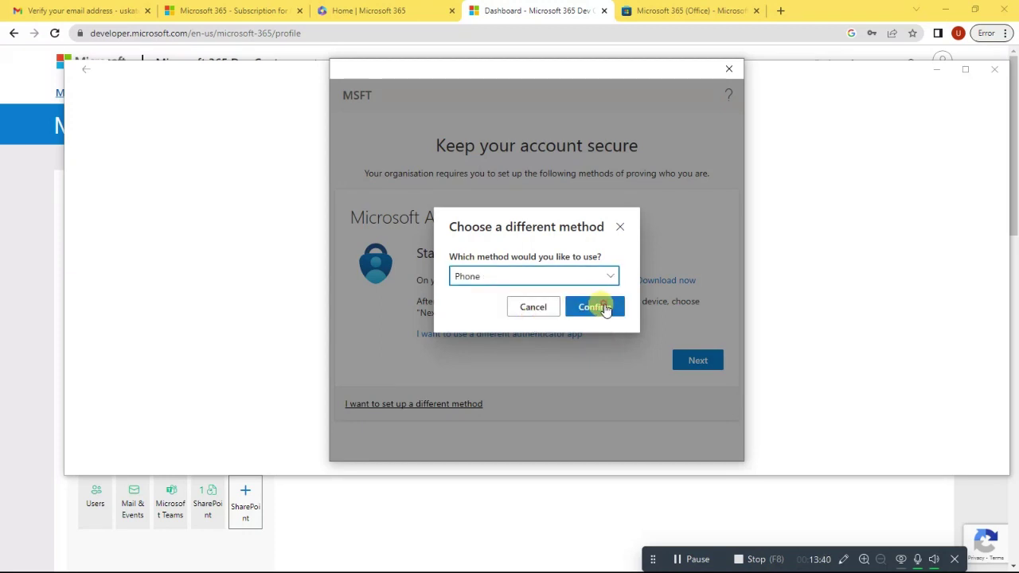
click(603, 308)
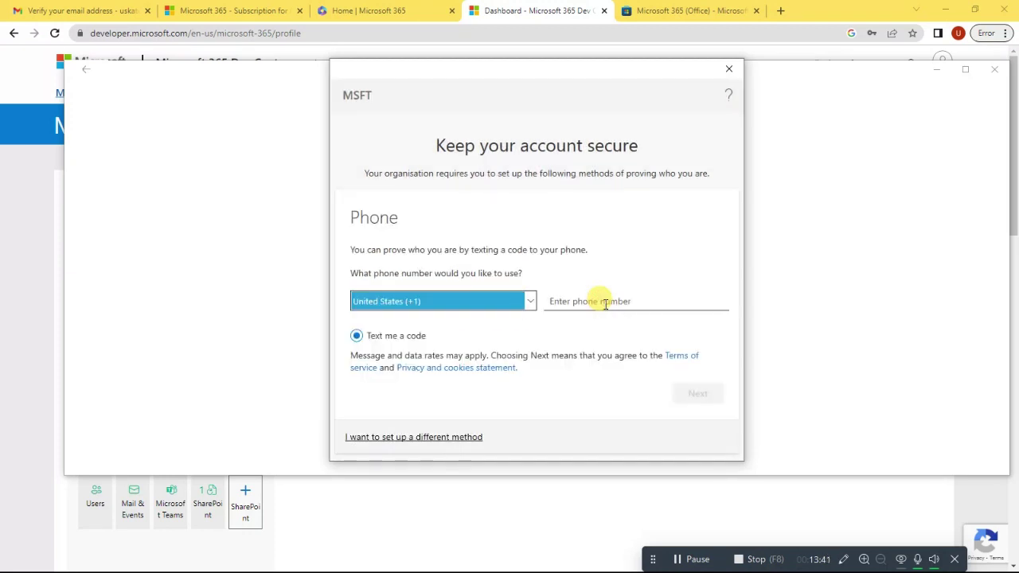
- Choose Sierra Leone (+232), enter the phone number and request the texted code
click(529, 301)
click(382, 189)
click(530, 298)
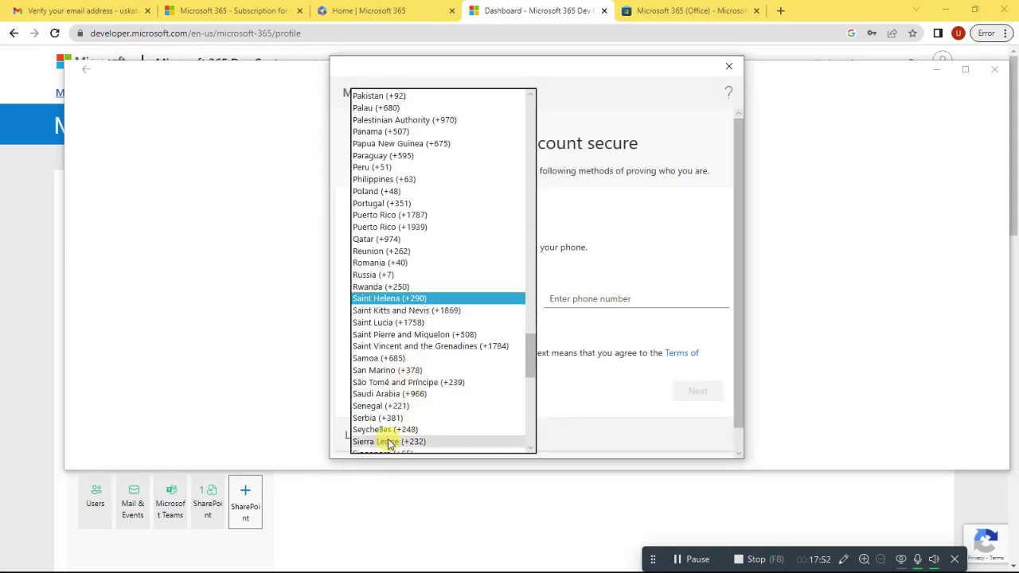
click(386, 442)
click(573, 297)
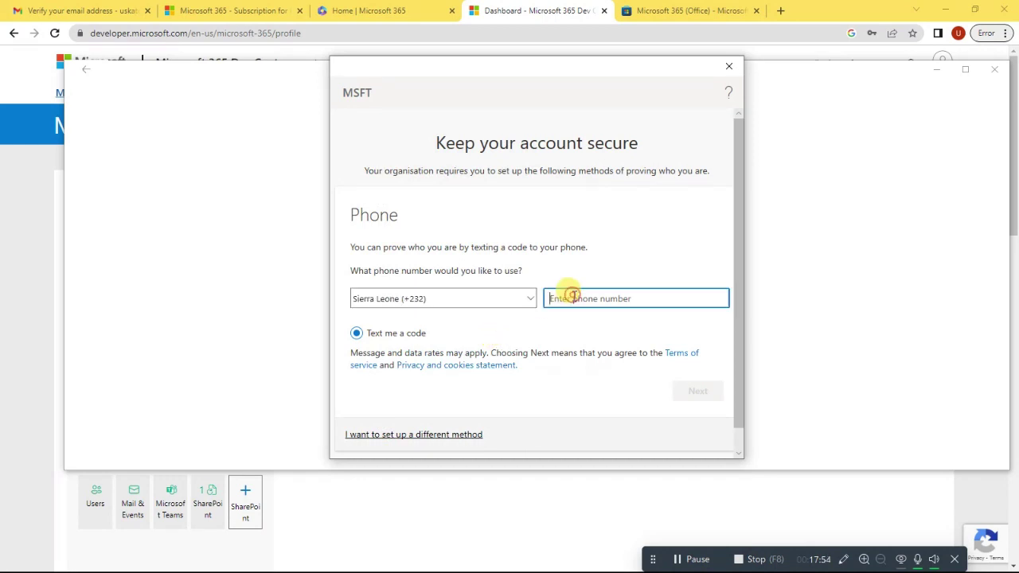
text(033)
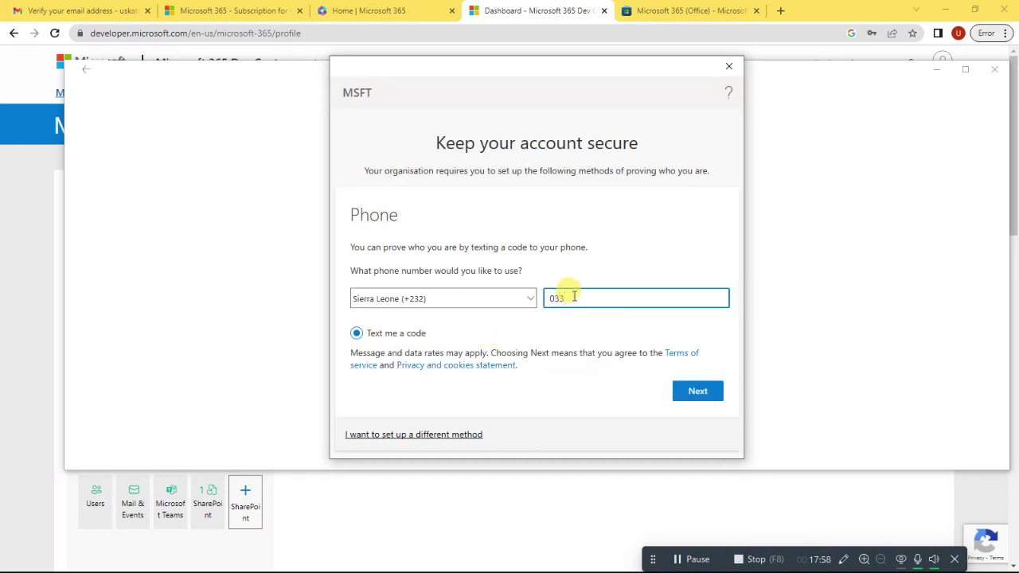
key(BackSpace)
key(BackSpace)
key(BackSpace)
click(689, 390)
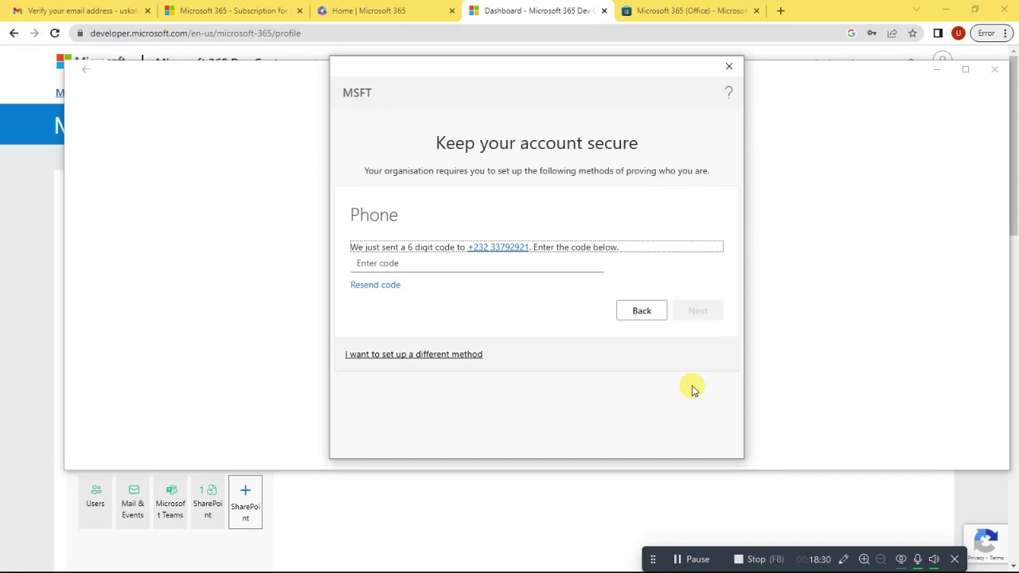
- Enter the texted 6-digit code and continue through to the Success page
click(379, 263)
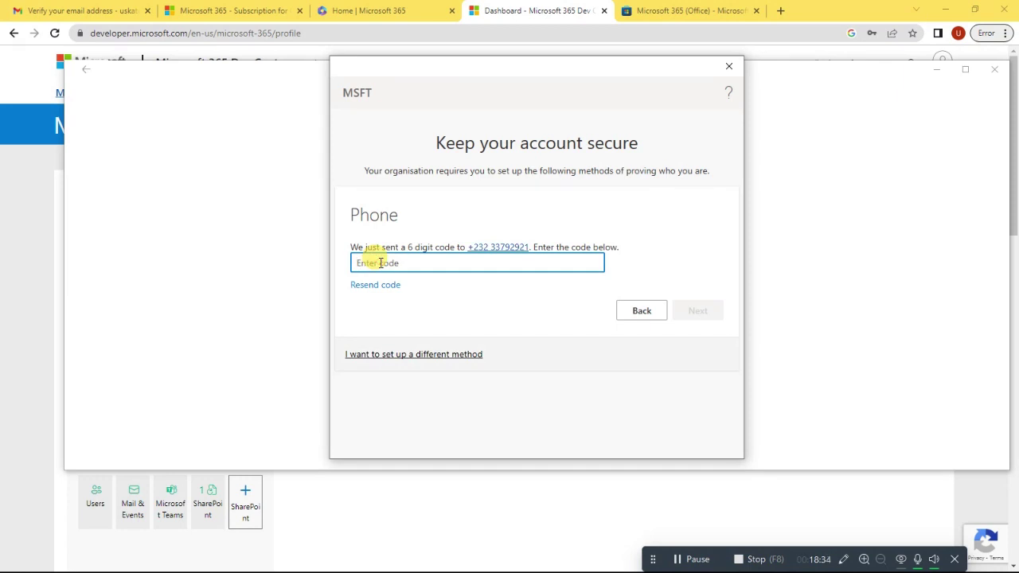
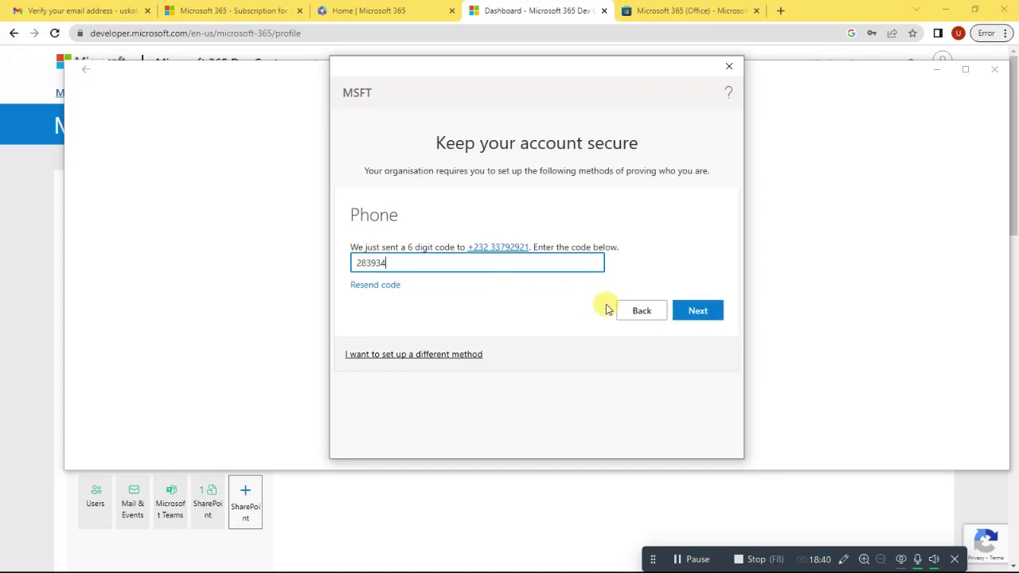
click(714, 311)
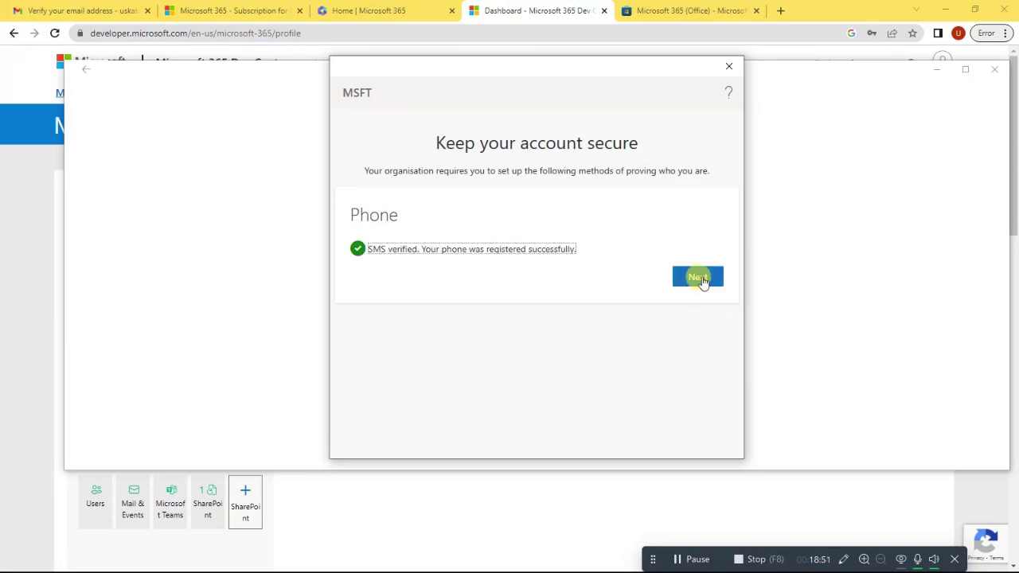
click(698, 278)
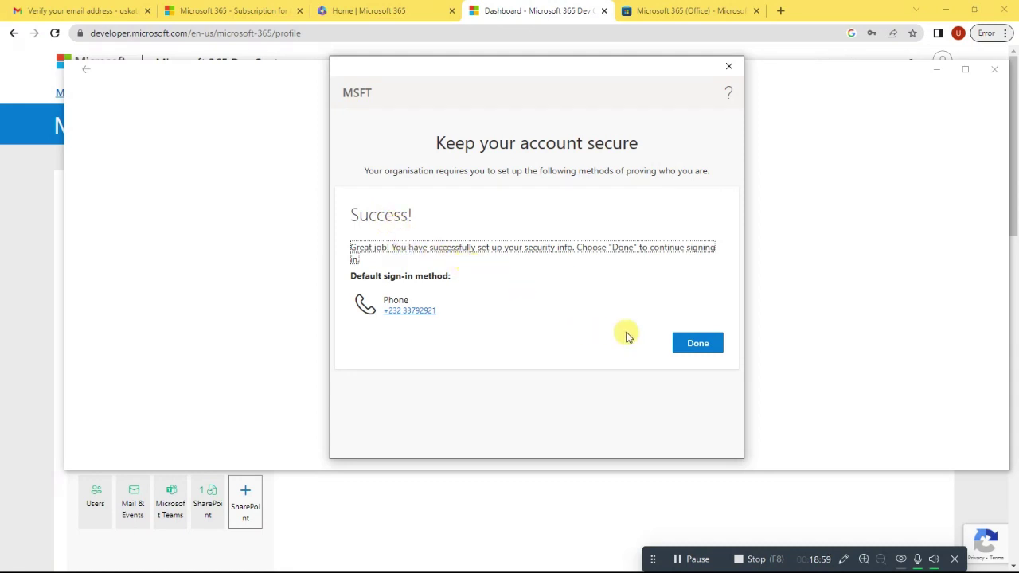
click(698, 343)
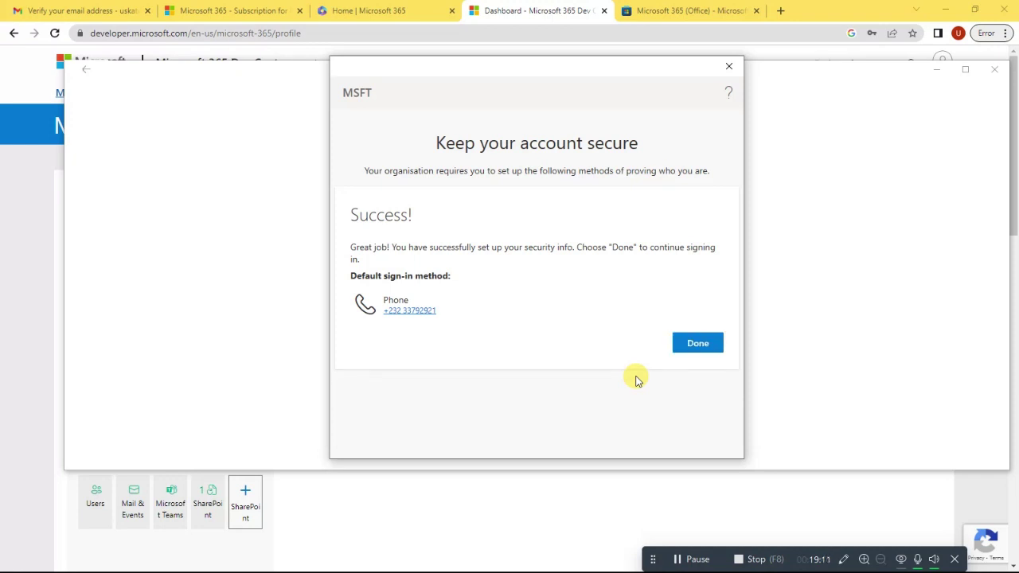
- Click Done, then step through three welcome slides to reach the Microsoft 365 home
click(683, 342)
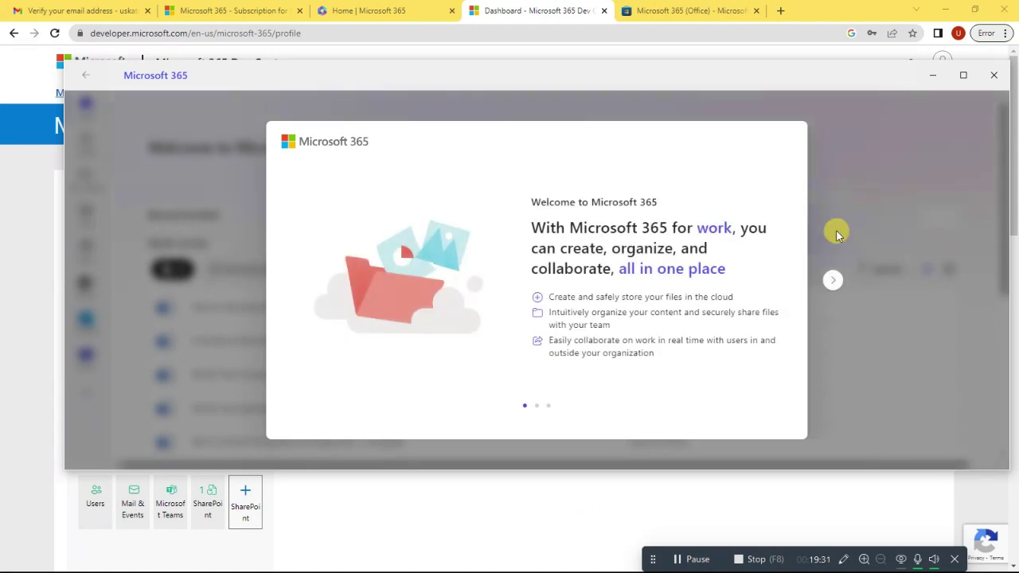
click(832, 279)
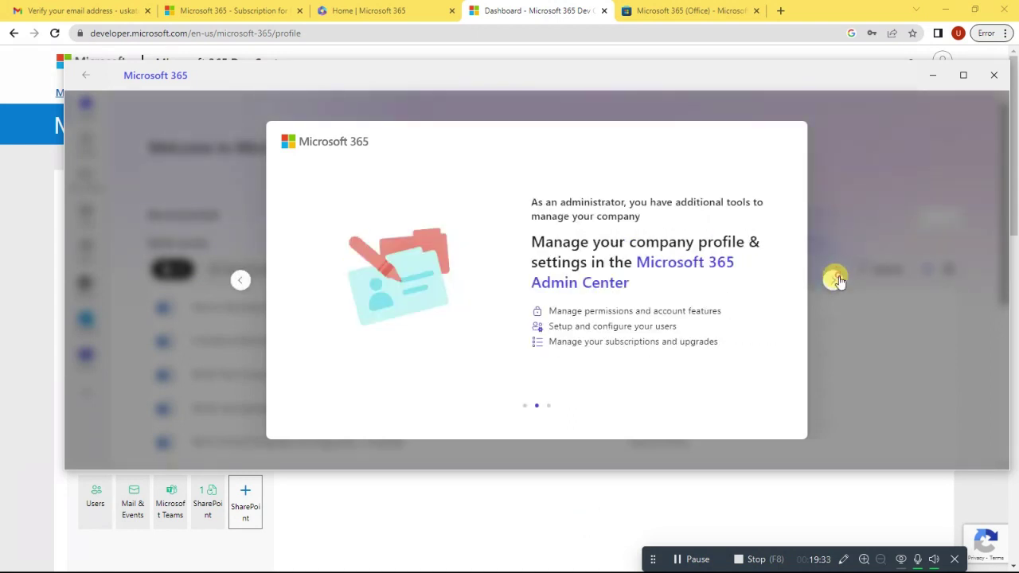
click(834, 279)
click(834, 280)
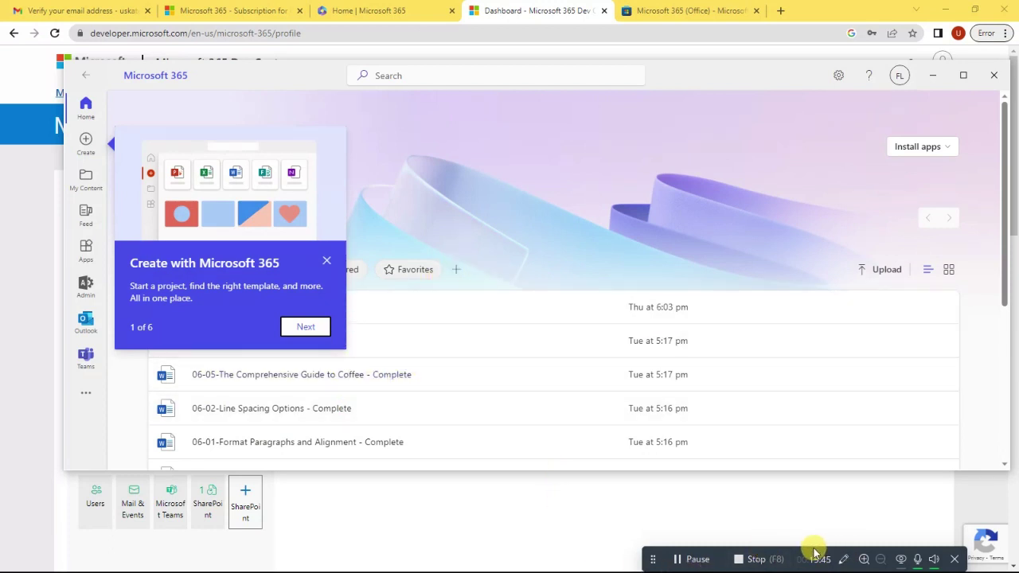
- Return to Microsoft 365 and download OfficeSetup.exe via Install apps > Microsoft 365 apps
key(super)
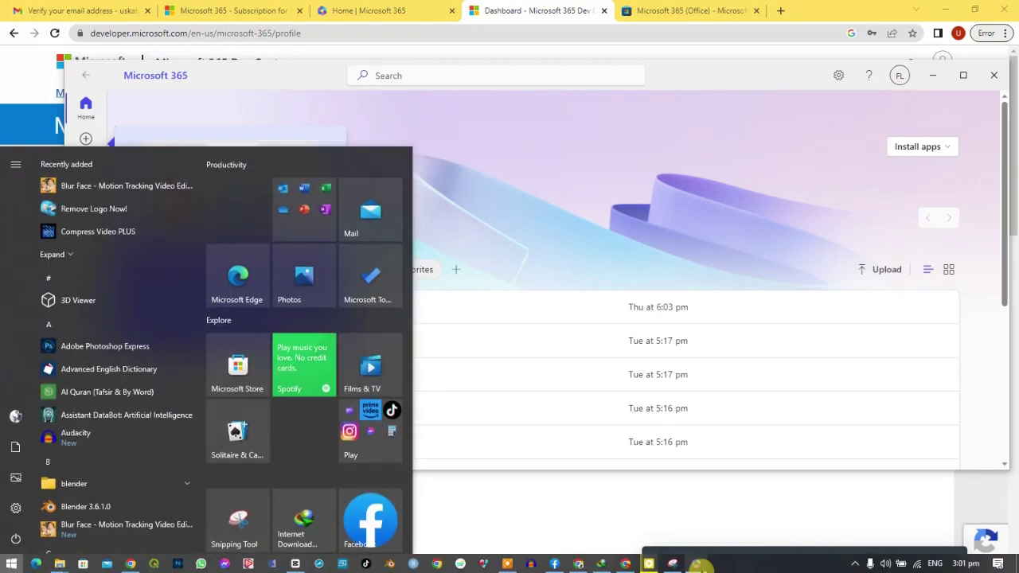
click(673, 563)
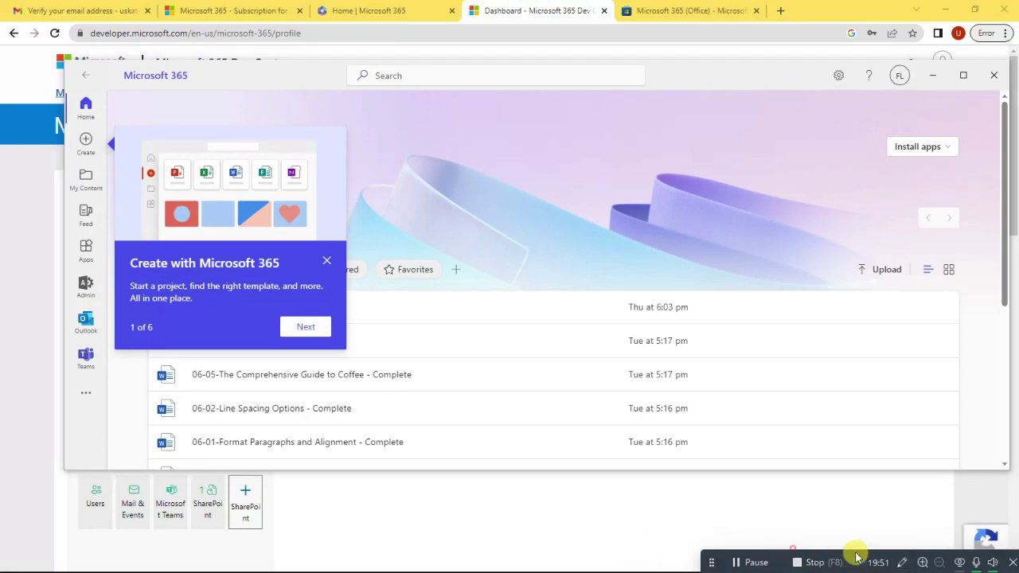
key(super)
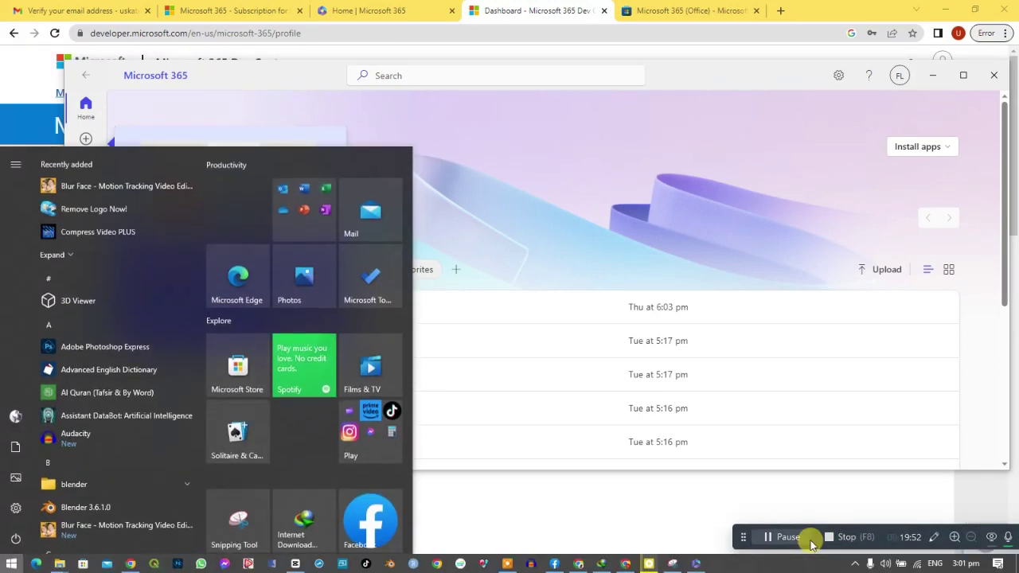
click(696, 563)
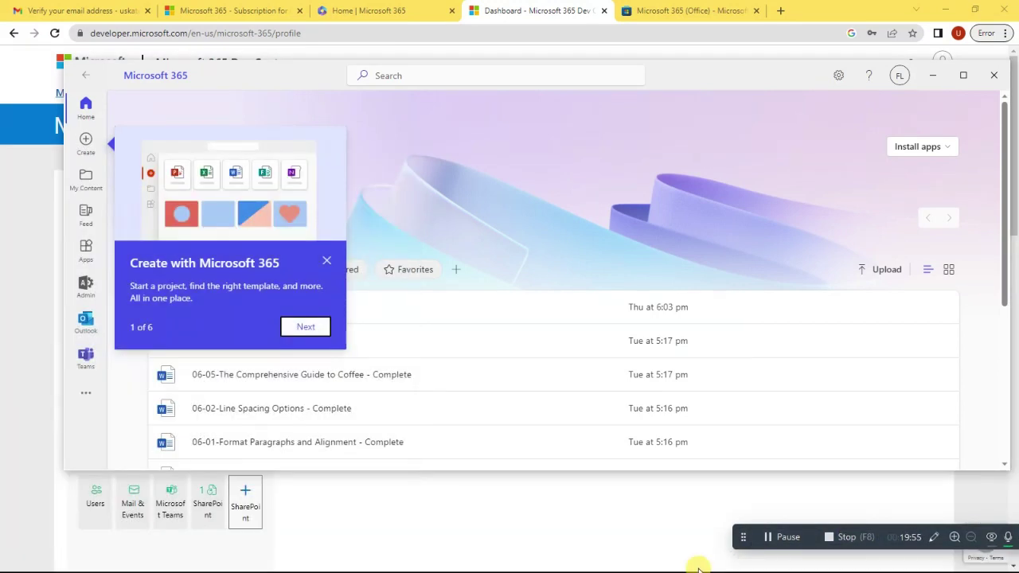
click(928, 148)
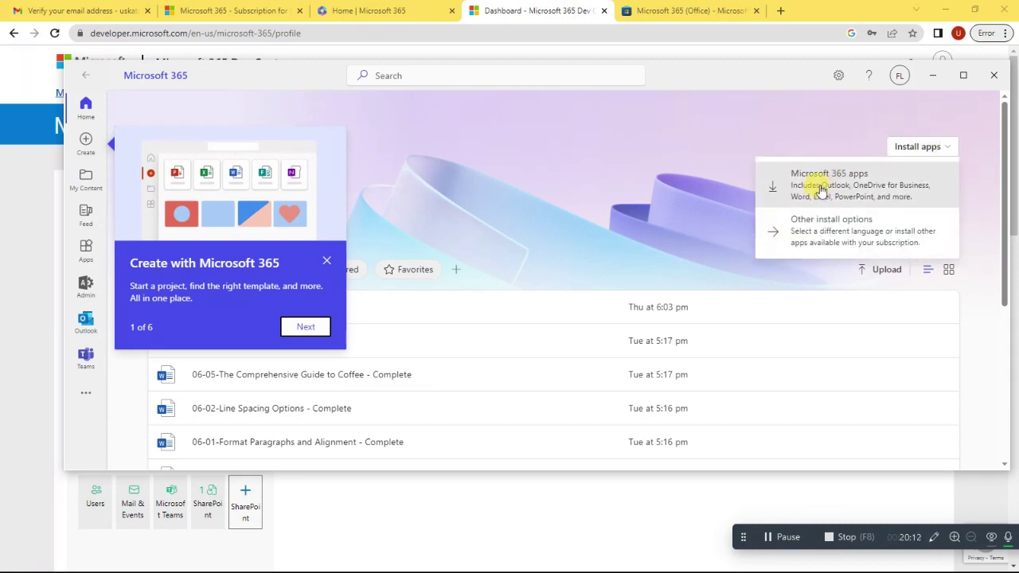
click(820, 188)
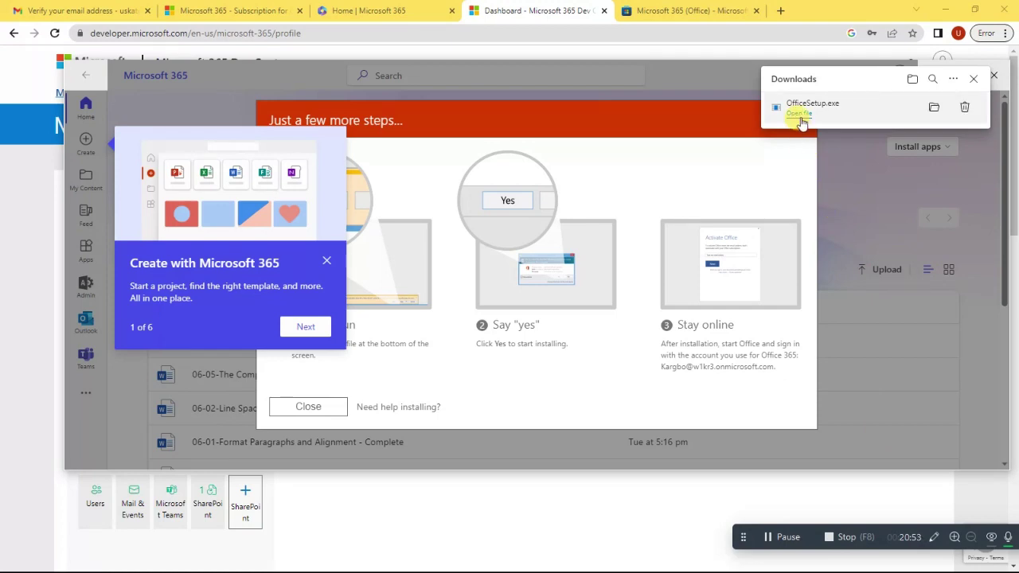
- Run OfficeSetup.exe from Downloads, then clear File Explorer and Chrome out of view
click(931, 109)
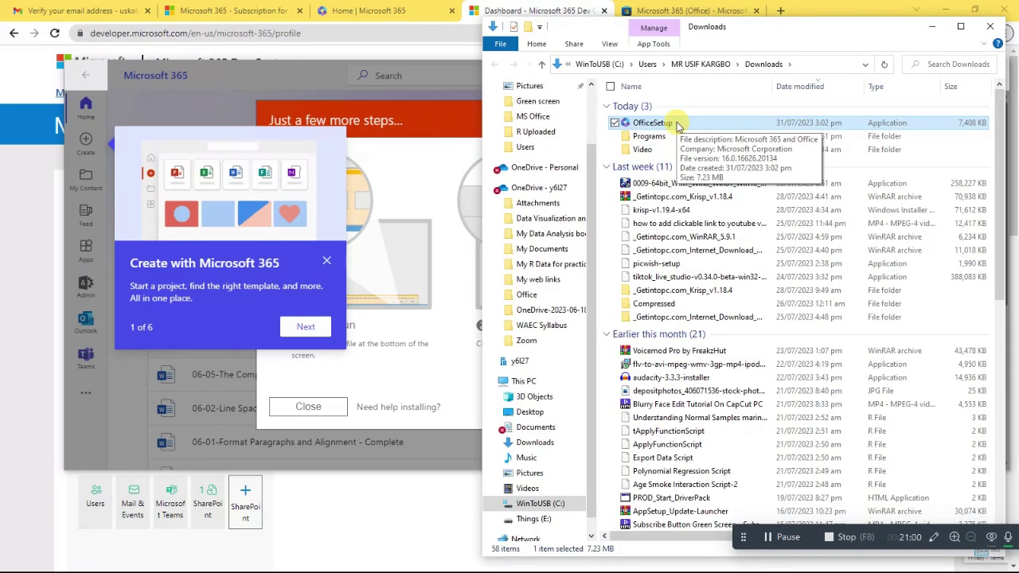
double_click(675, 124)
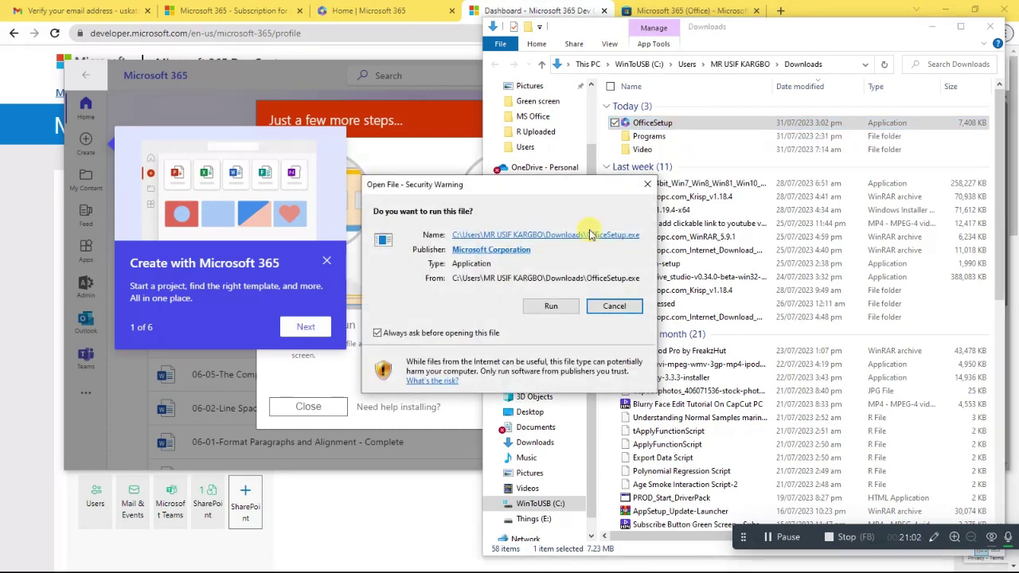
click(552, 305)
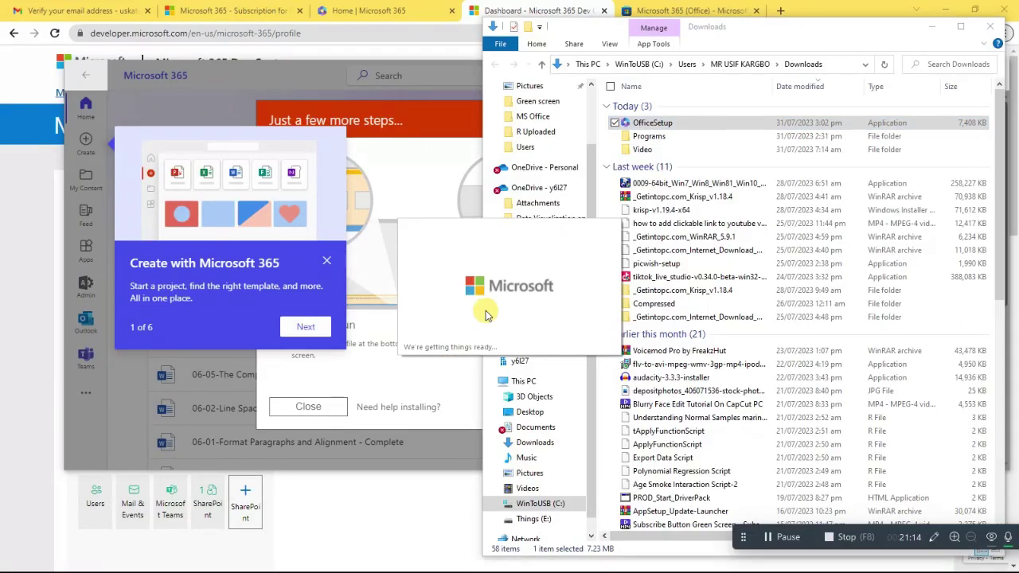
click(928, 27)
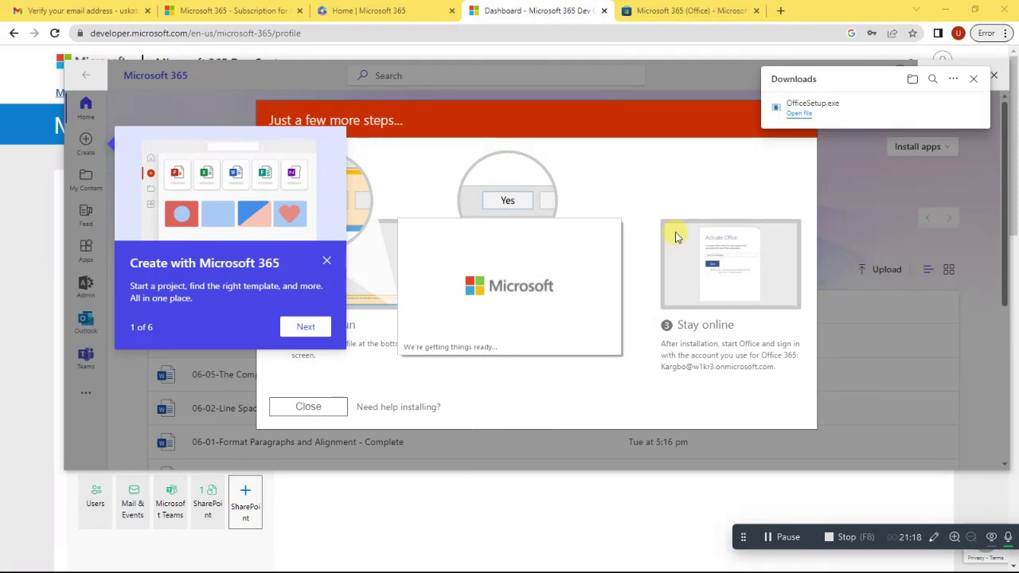
click(971, 79)
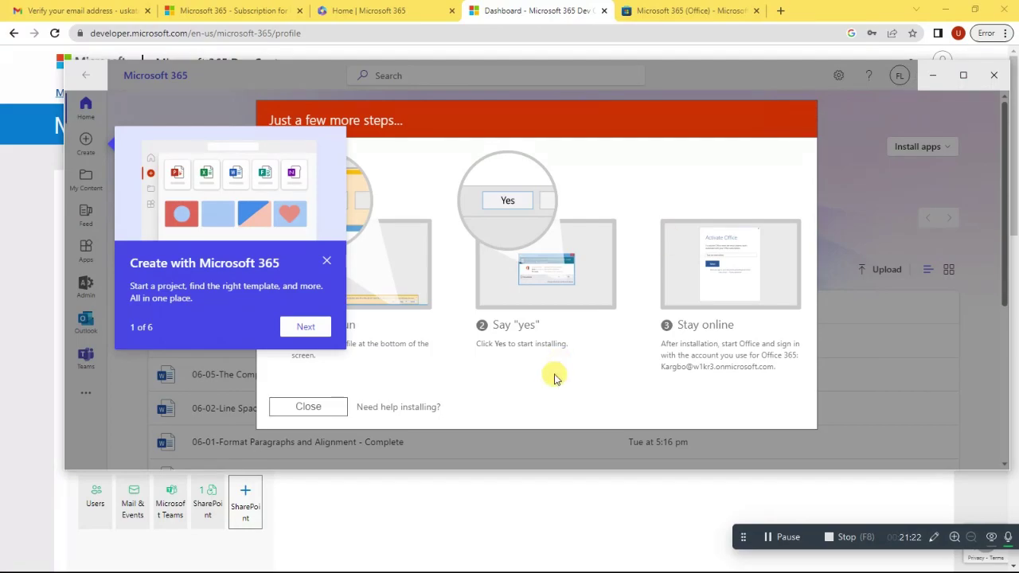
click(950, 8)
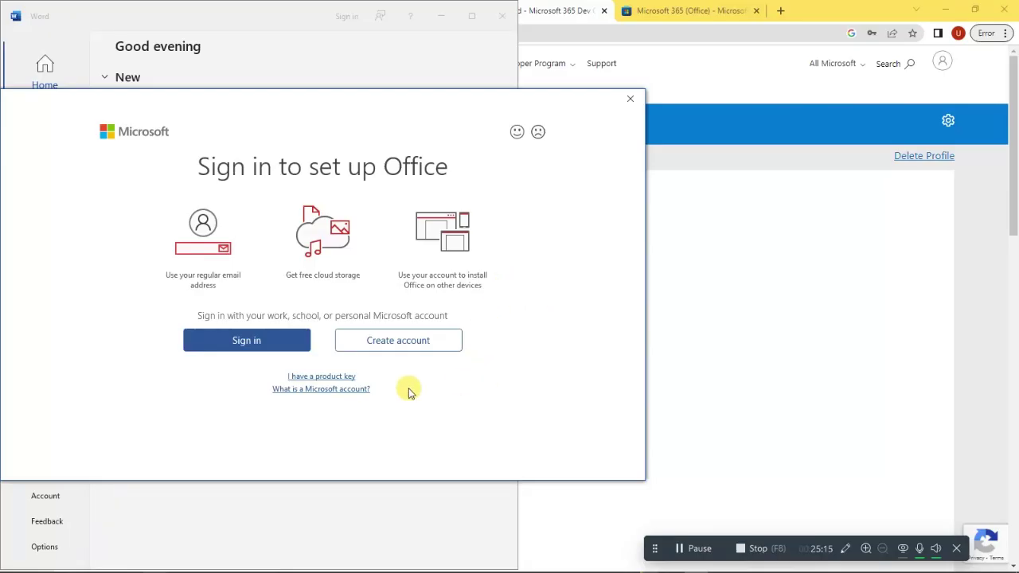
- Sign in to Activate Office with the administrator e-mail copied from the developer dashboard
click(240, 343)
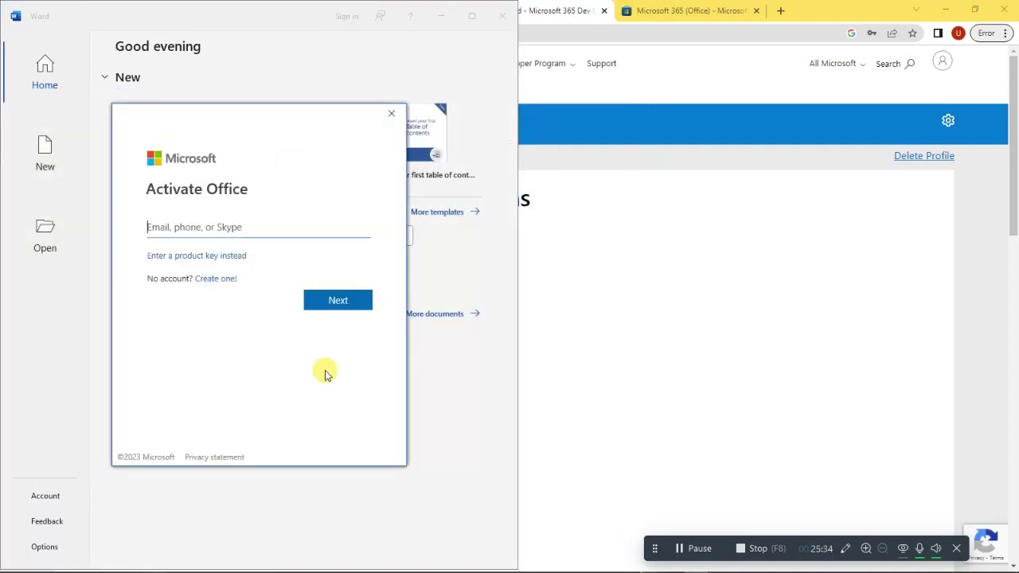
click(683, 89)
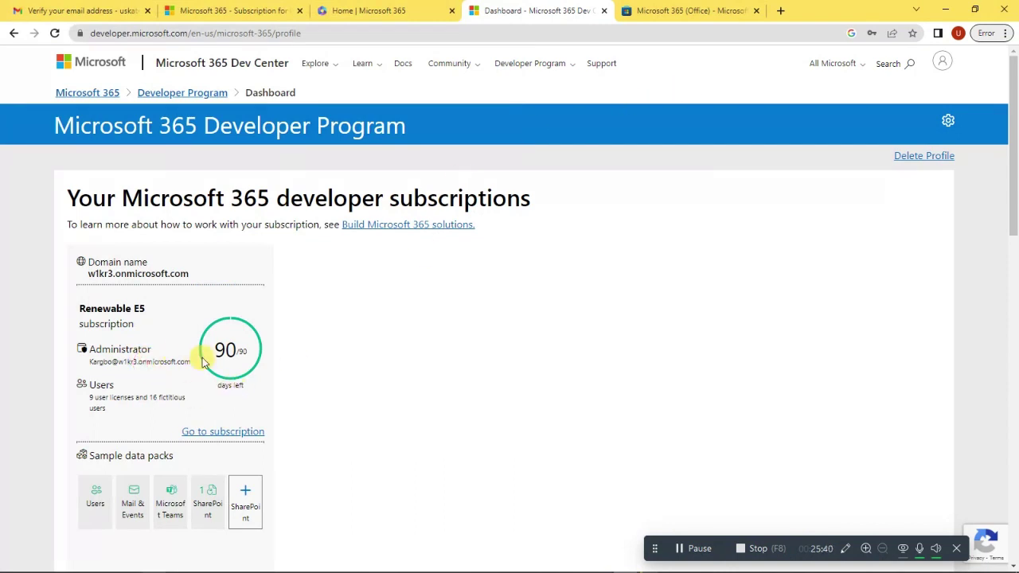
drag(191, 362, 88, 366)
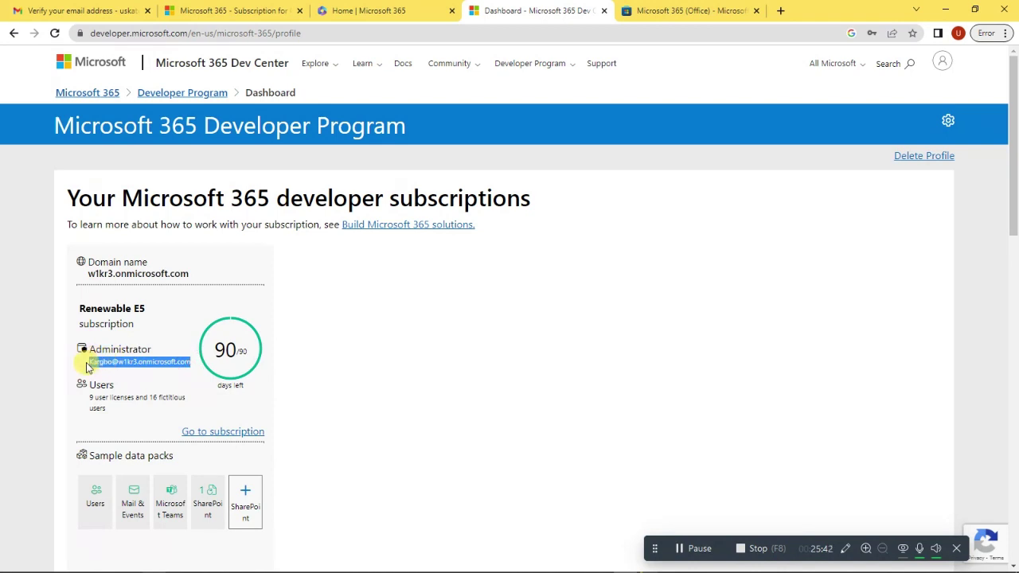
right_click(94, 363)
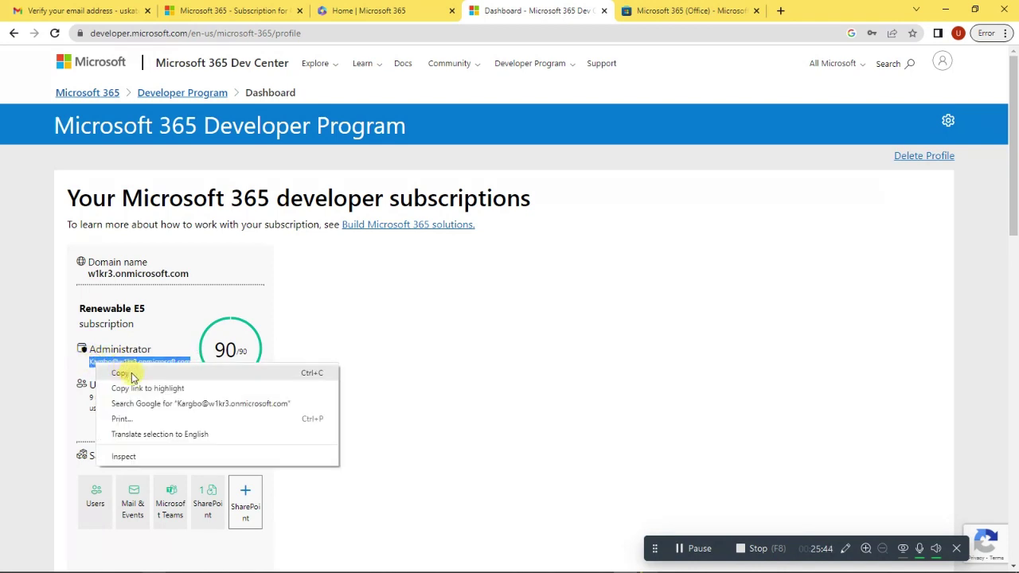
click(120, 373)
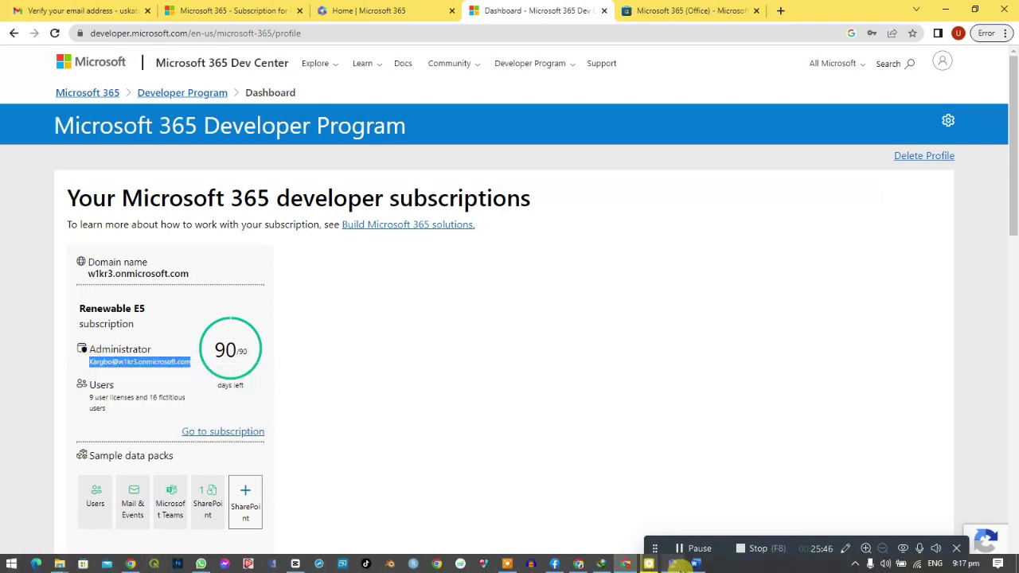
click(694, 561)
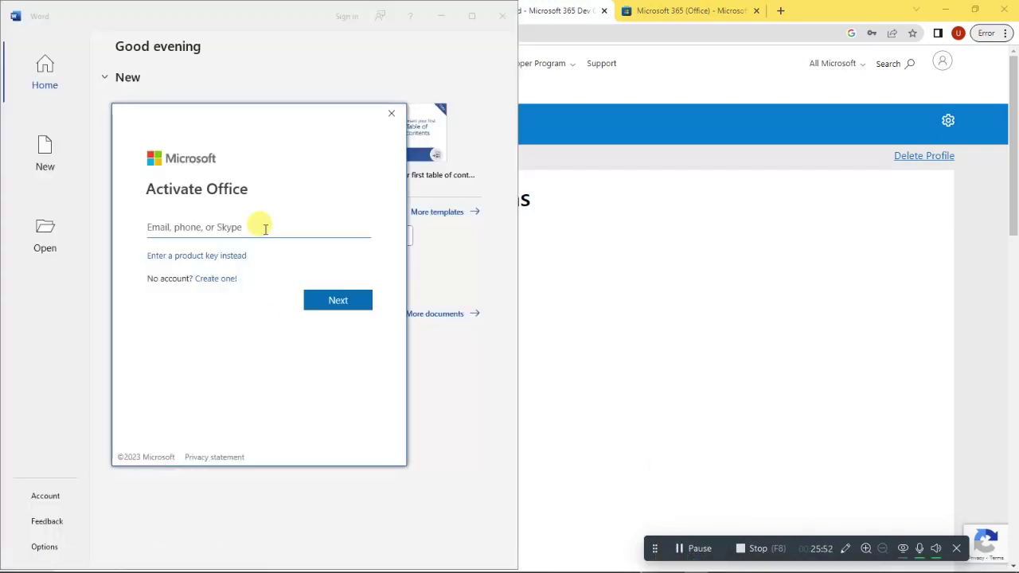
key(ctrl+v)
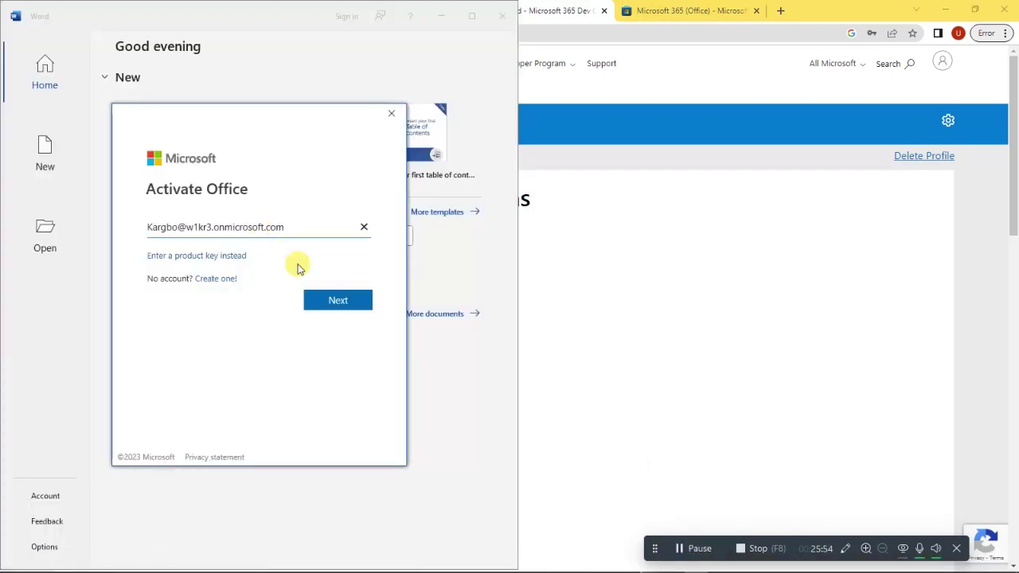
click(331, 308)
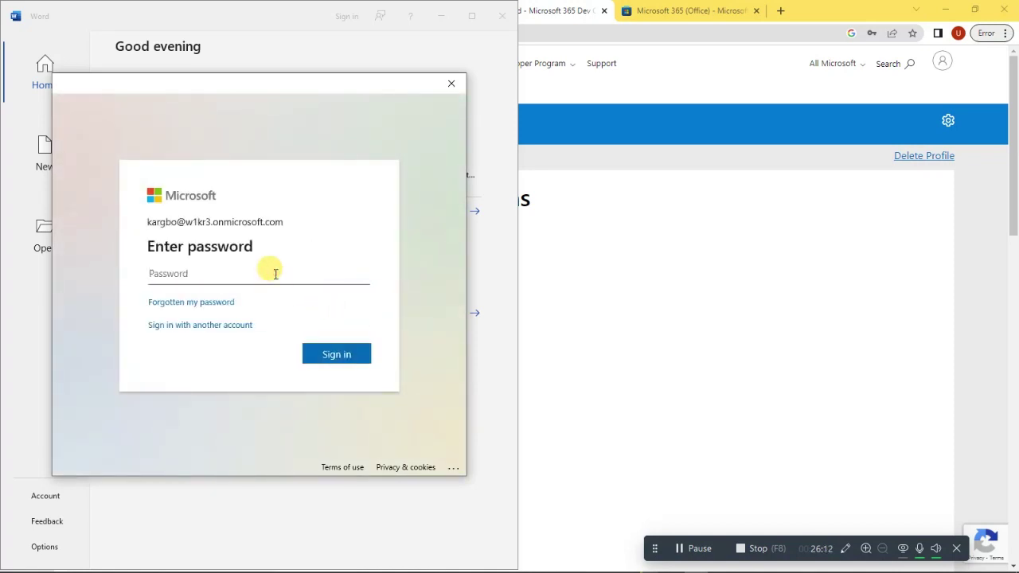
- Enter the account password, then verify with the code received by text message
text(•••••••••••••••)
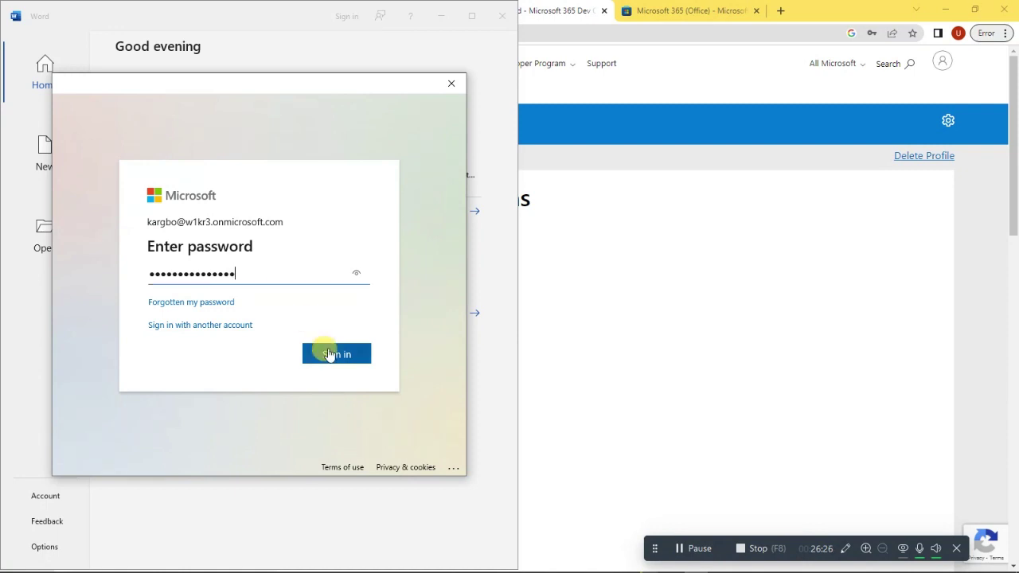
click(332, 356)
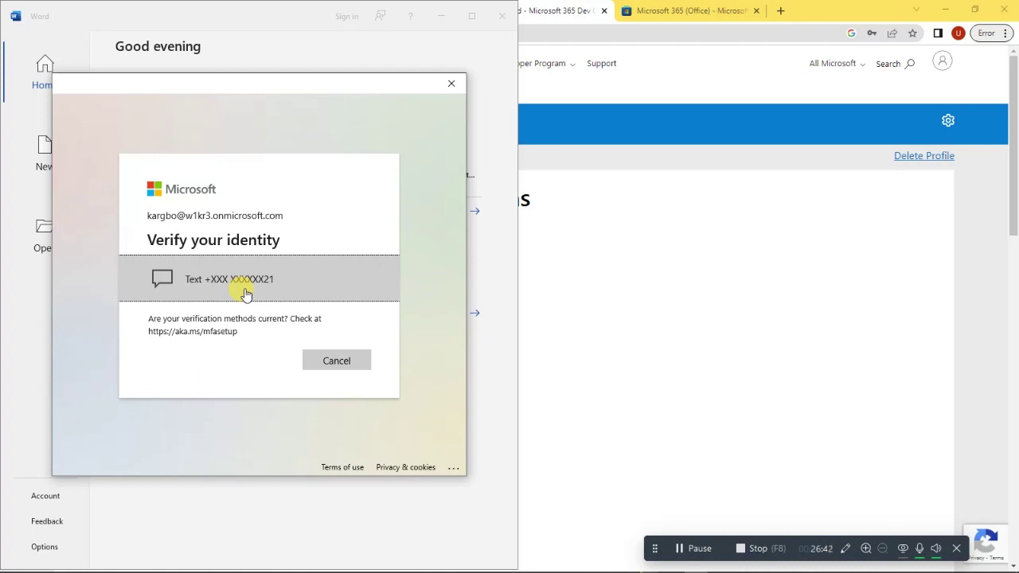
click(245, 293)
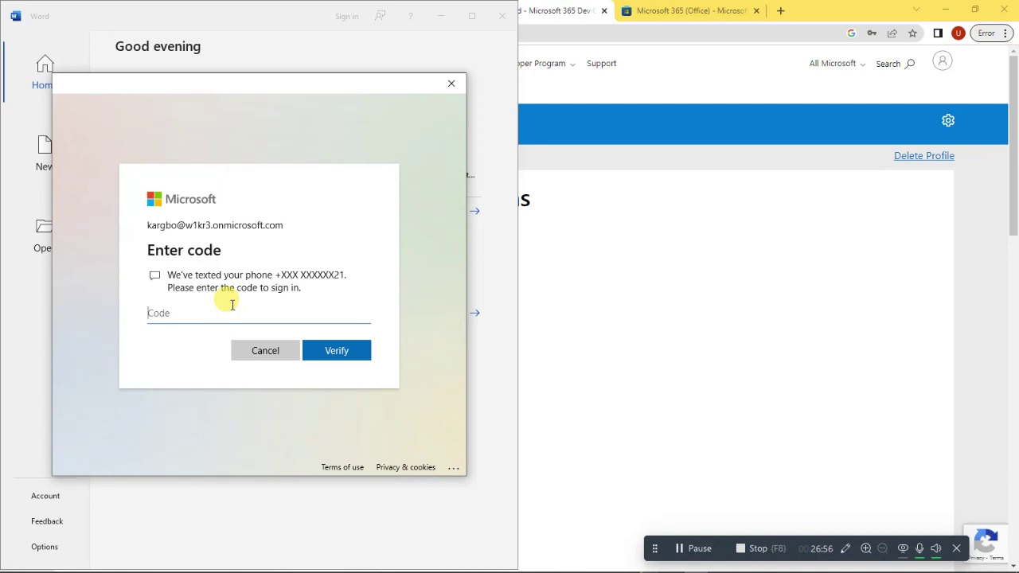
click(320, 351)
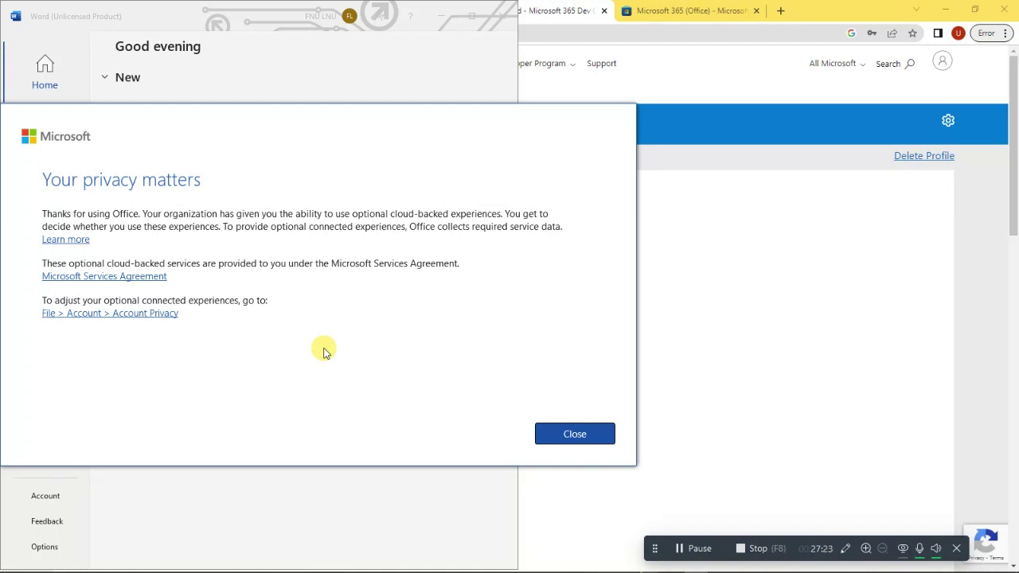
- Dismiss the privacy notice, open a maximized blank document, and view File > Account
click(575, 434)
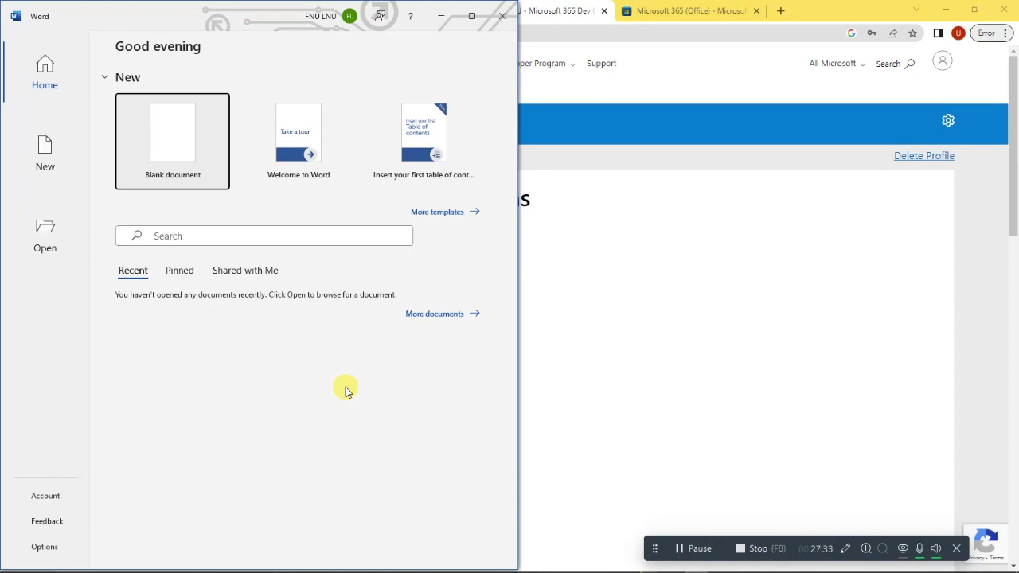
click(169, 135)
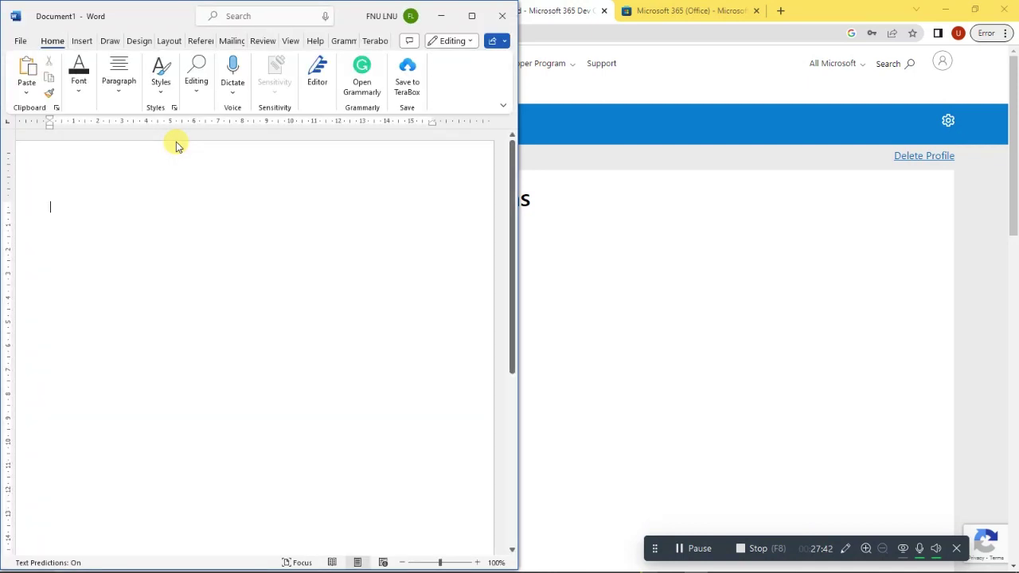
click(471, 15)
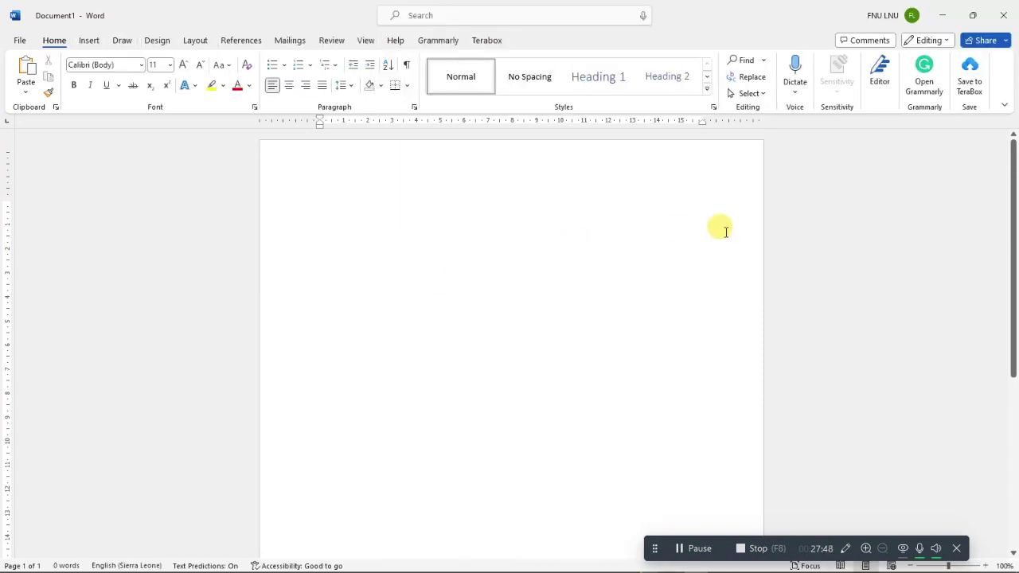
drag(1007, 188, 1015, 224)
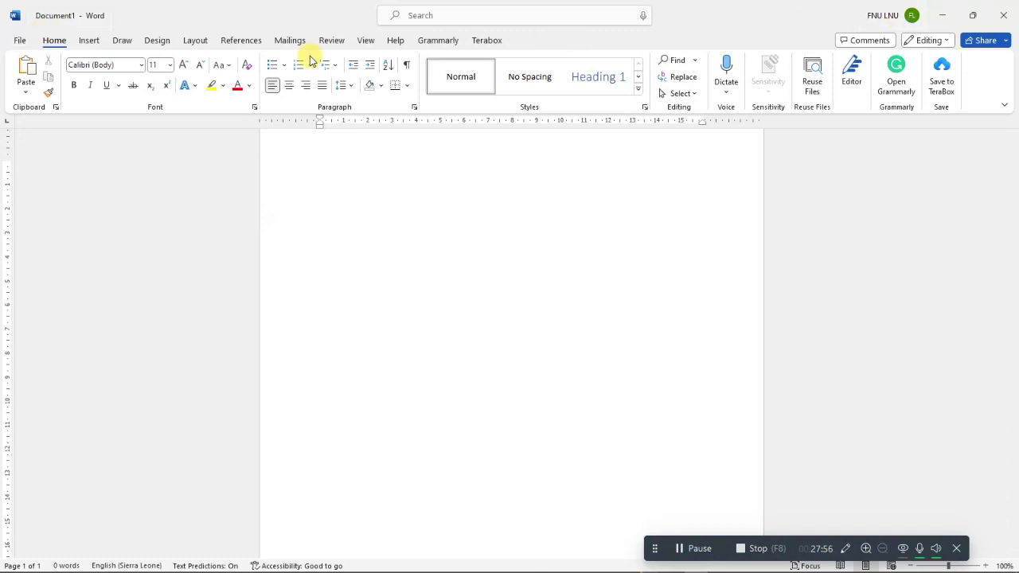
click(20, 41)
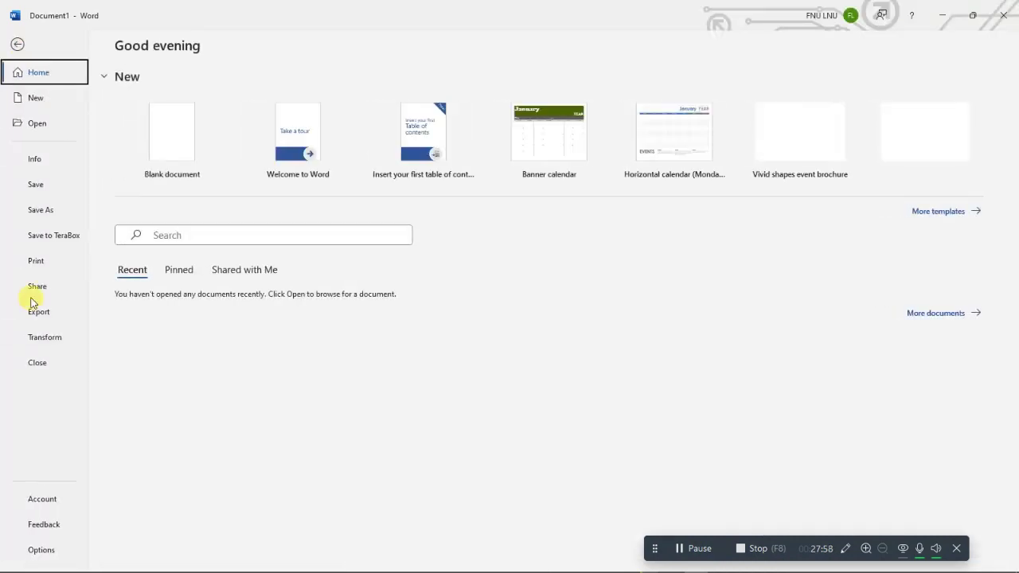
click(39, 496)
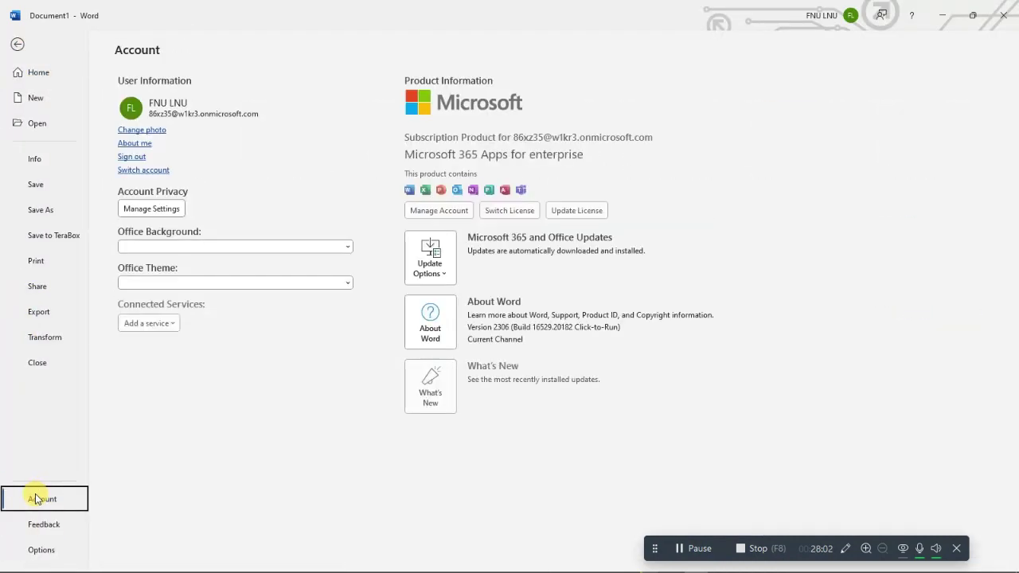